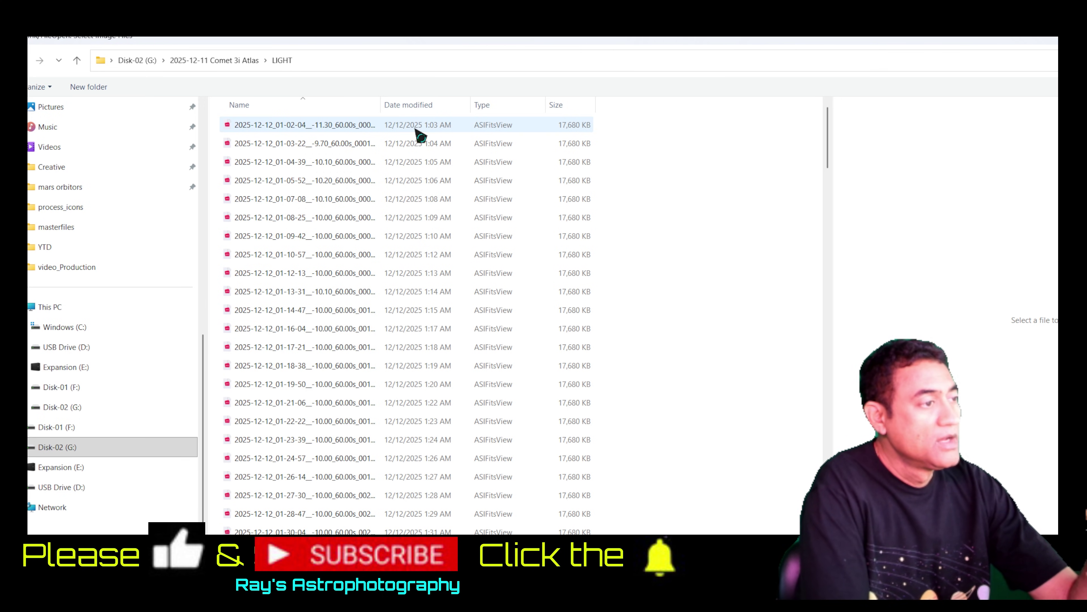
# Look through the comet's raw frames in the LIGHT folder, from the first exposures to the last
pyautogui.scroll(-8, 631, 376)
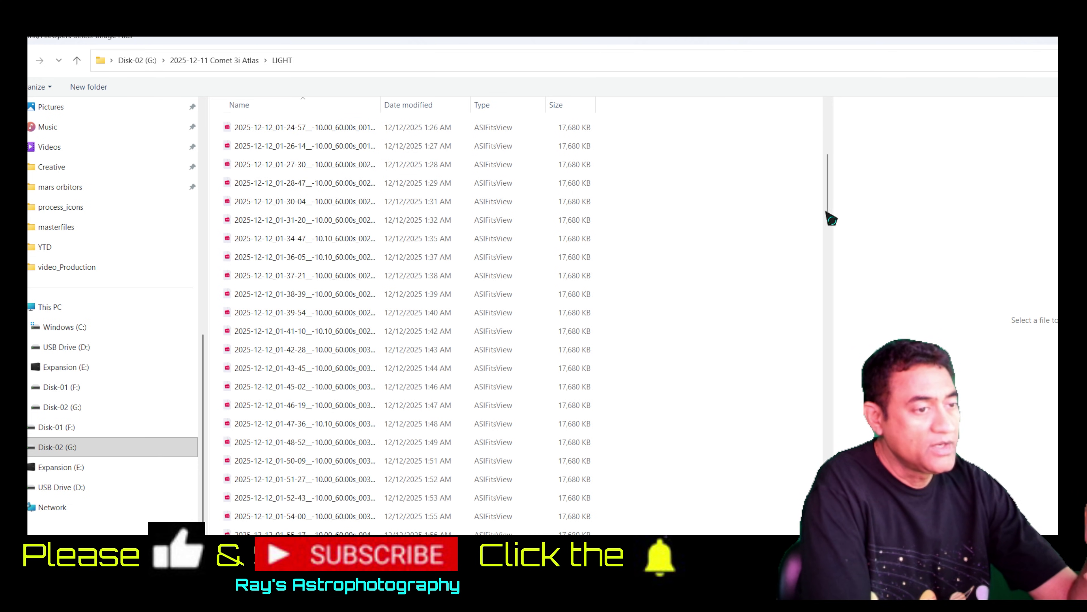
pyautogui.moveTo(828, 218); pyautogui.dragTo(841, 531)
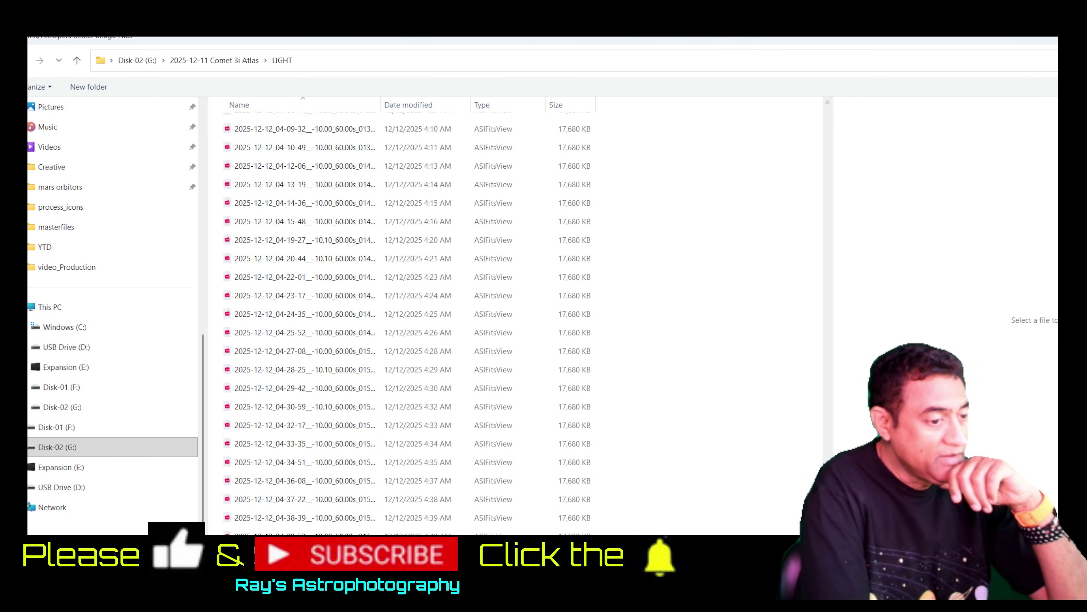
pyautogui.moveTo(841, 531); pyautogui.dragTo(849, 480)
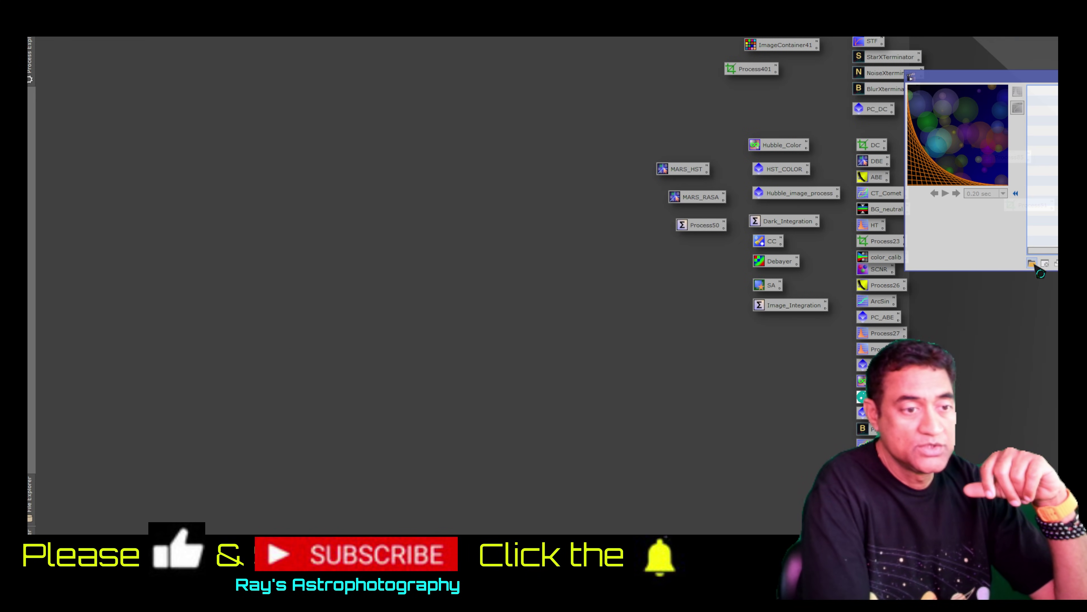
# Load the registered 60-second RGB light frames into Blink and play them as an animation
pyautogui.click(1044, 263)
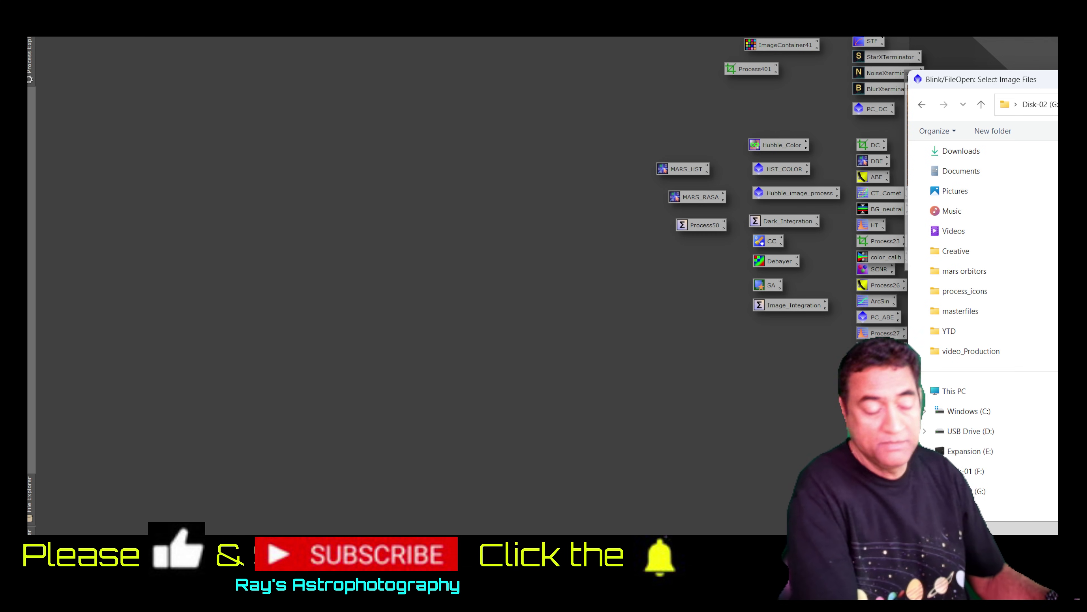
pyautogui.press('Return')
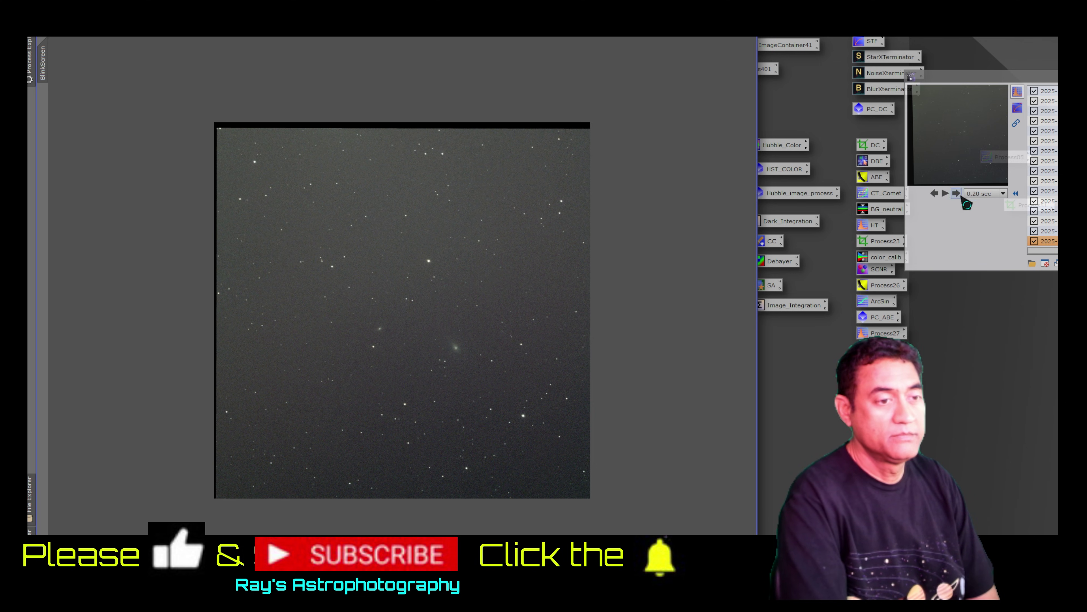
pyautogui.click(945, 193)
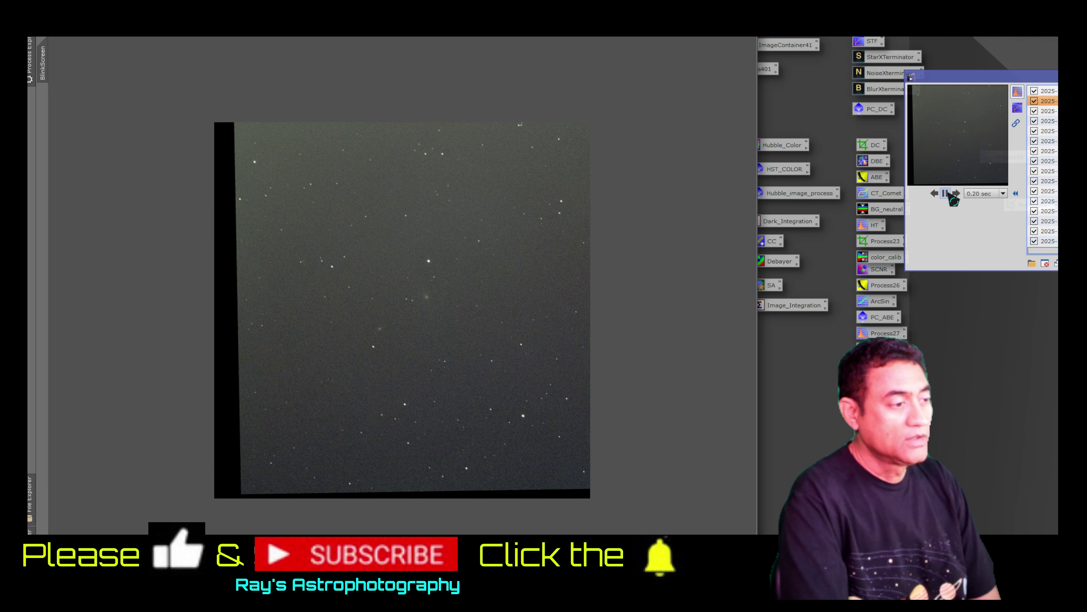
# Examine the comet's nucleus, tail and movement against the stars up close while the registered frames are blinking
pyautogui.scroll(1, 434, 313)
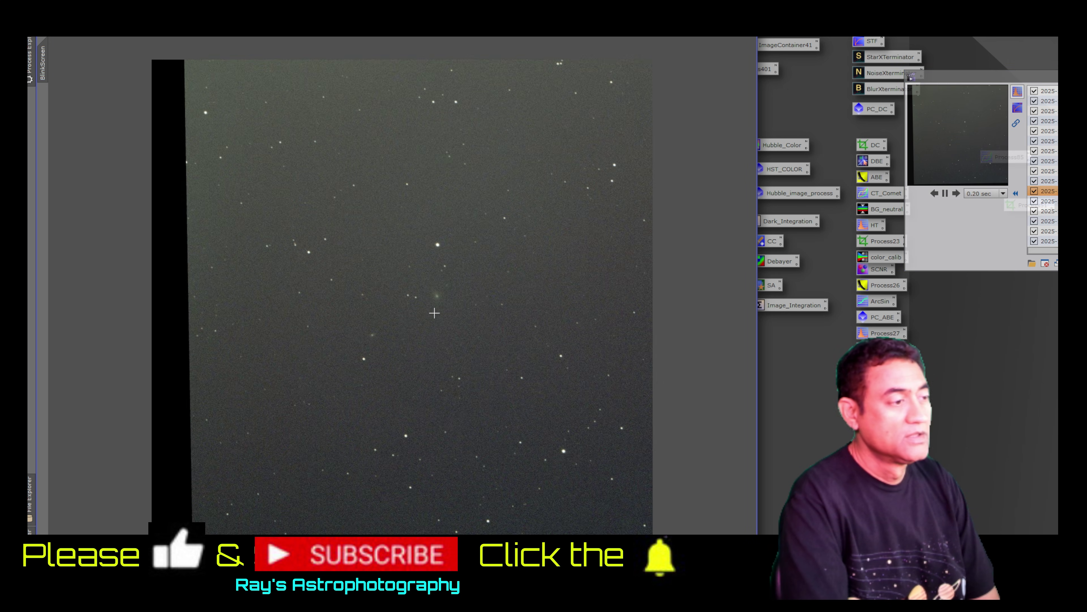
pyautogui.scroll(3, 479, 321)
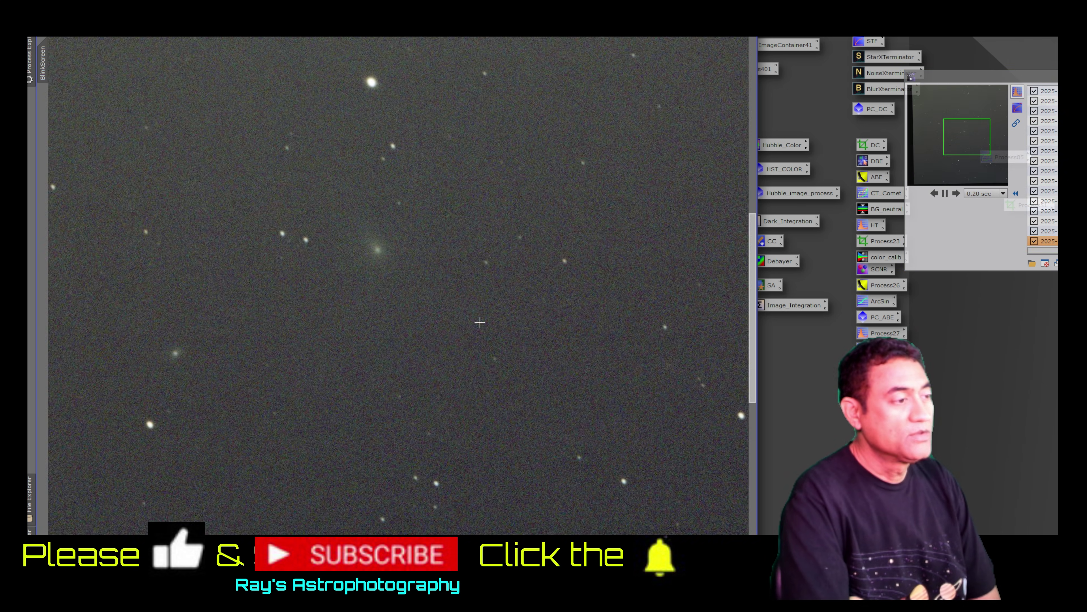
pyautogui.scroll(2, 480, 322)
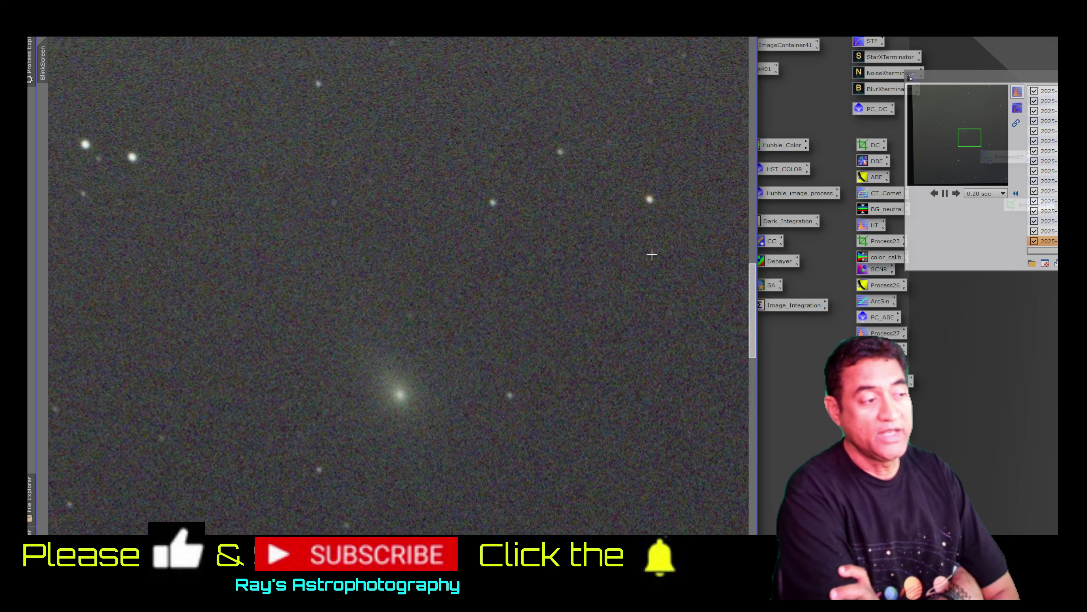
pyautogui.scroll(2, 482, 371)
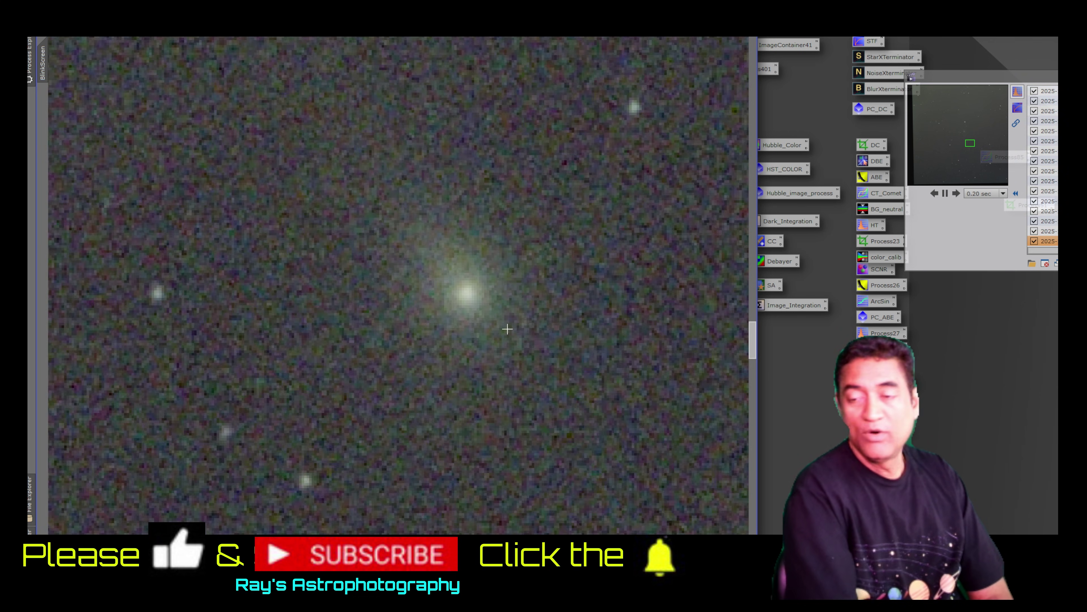
pyautogui.scroll(-2, 508, 329)
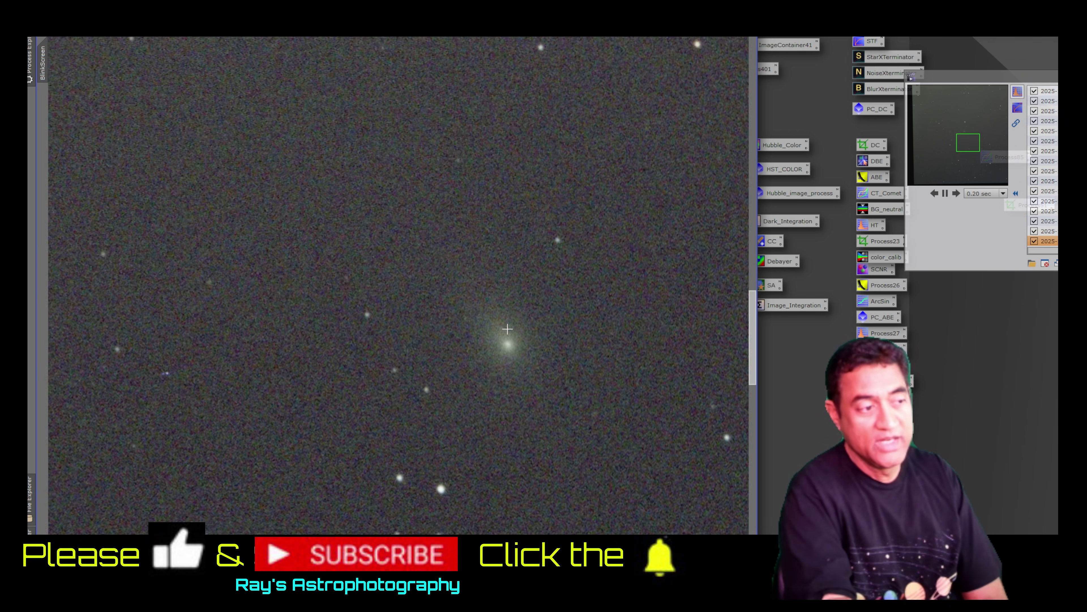
pyautogui.scroll(2, 558, 397)
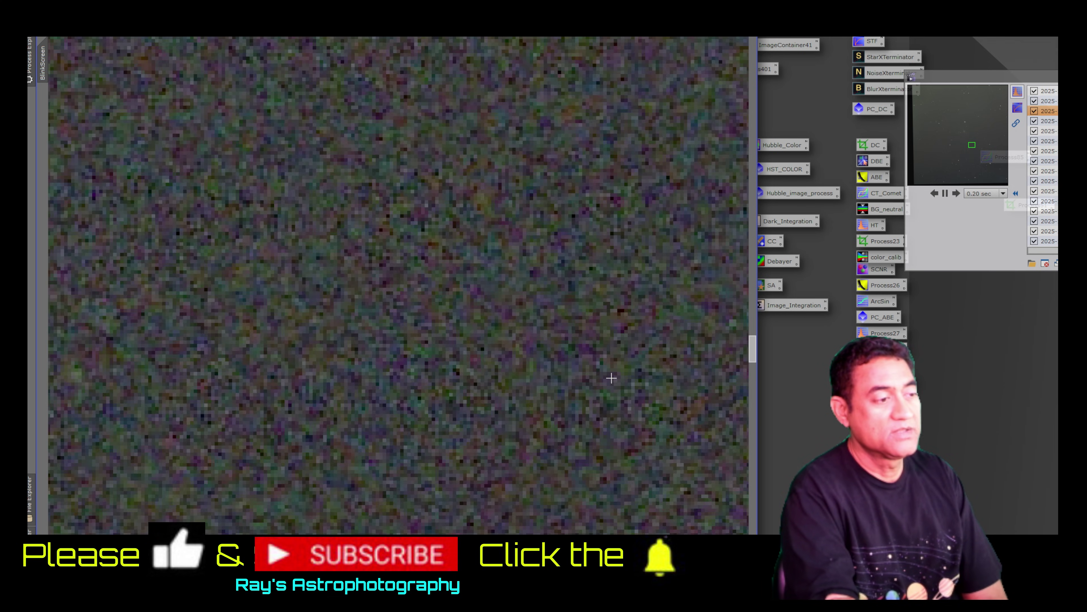
pyautogui.scroll(-5, 612, 378)
pyautogui.scroll(5, 611, 377)
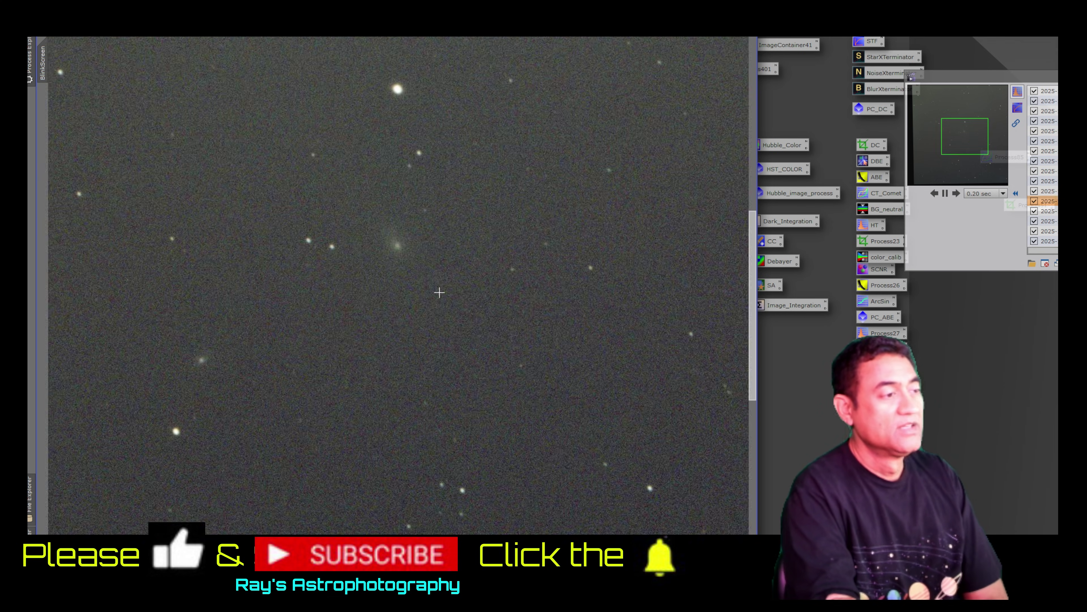
pyautogui.scroll(1, 314, 192)
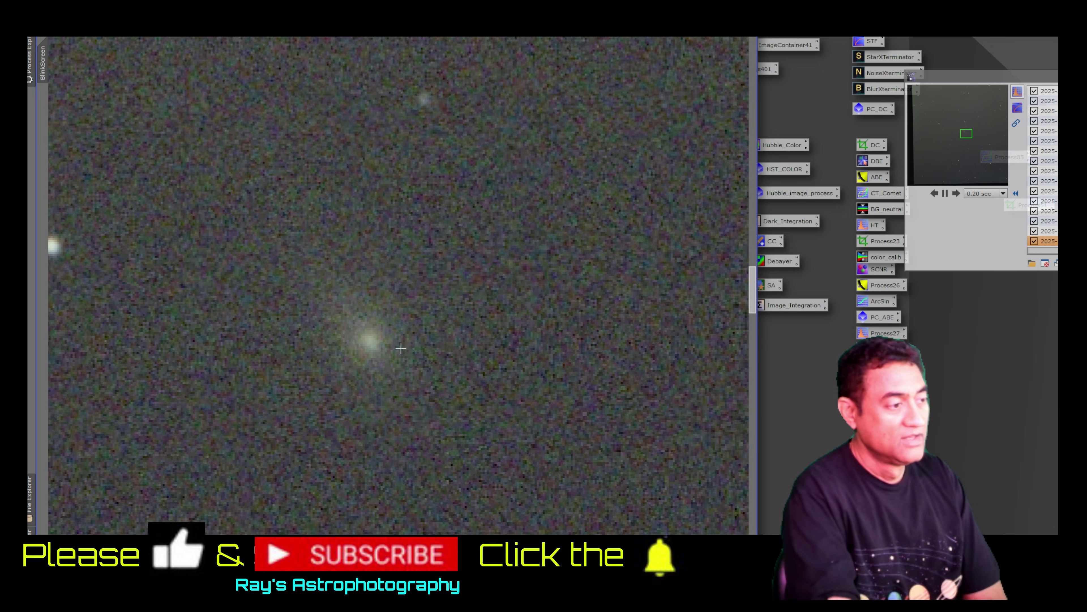
pyautogui.scroll(1, 399, 351)
pyautogui.scroll(-3, 399, 353)
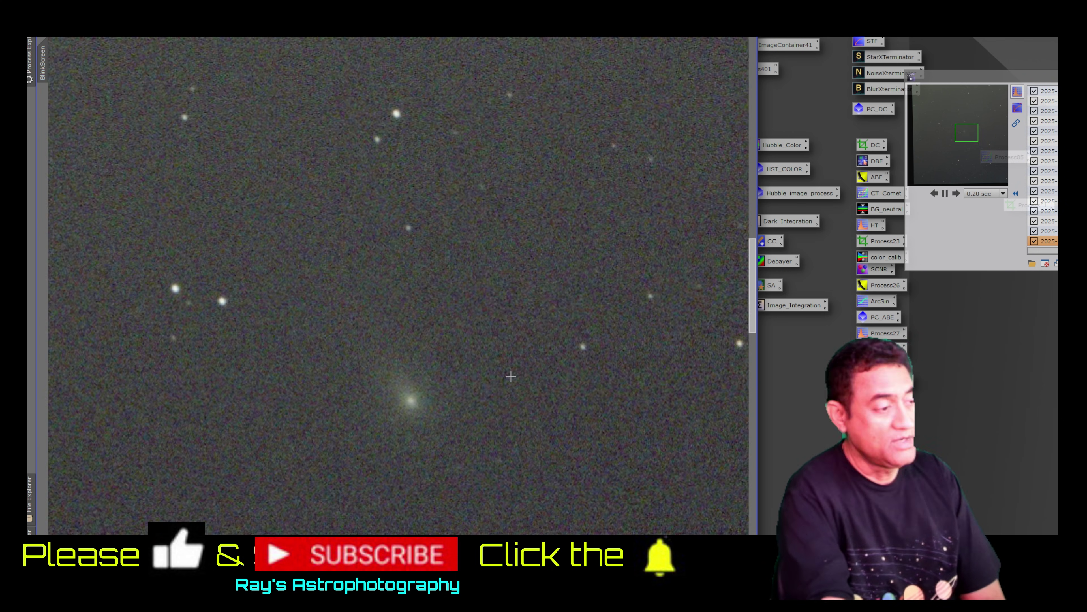
pyautogui.scroll(1, 509, 376)
pyautogui.moveTo(754, 300); pyautogui.dragTo(757, 334)
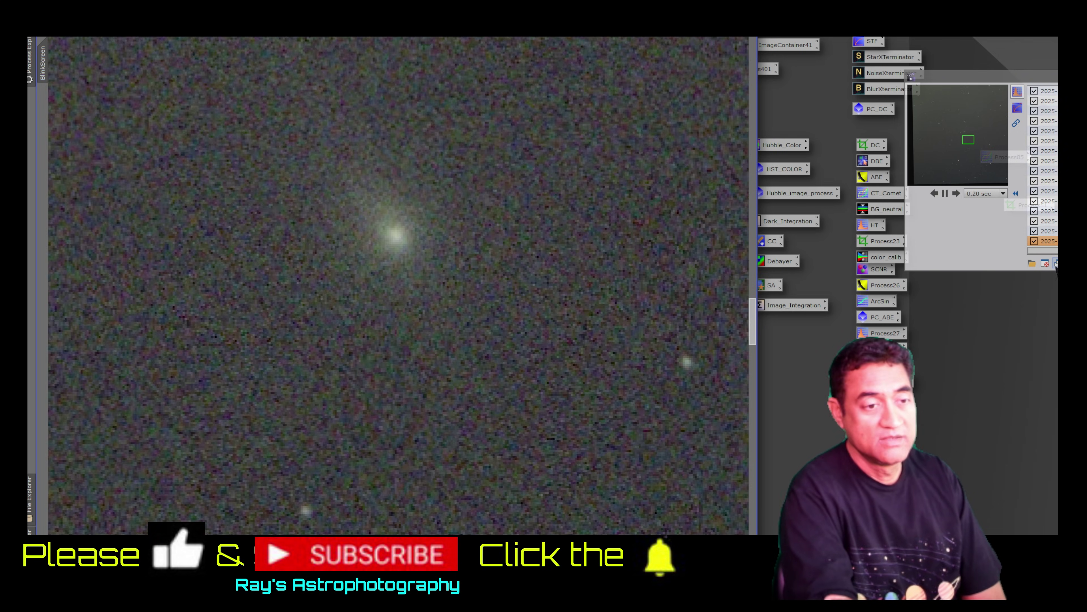
# Close all the registered frames in Blink and load every image from the 1. CA folder of 2025-12-11 Comet 3i Atlas
pyautogui.click(1045, 263)
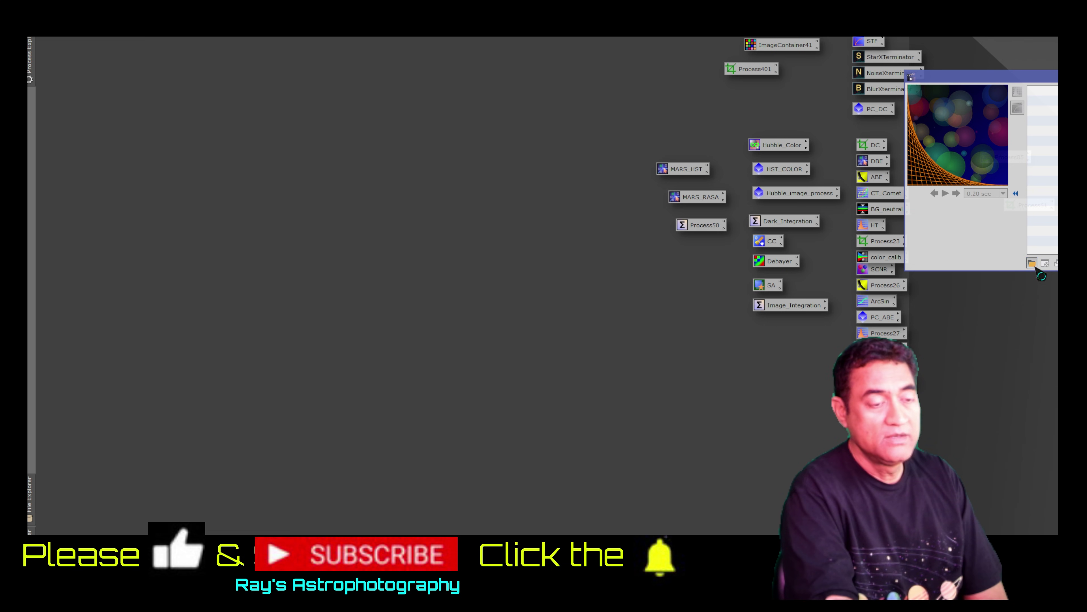
pyautogui.click(1031, 263)
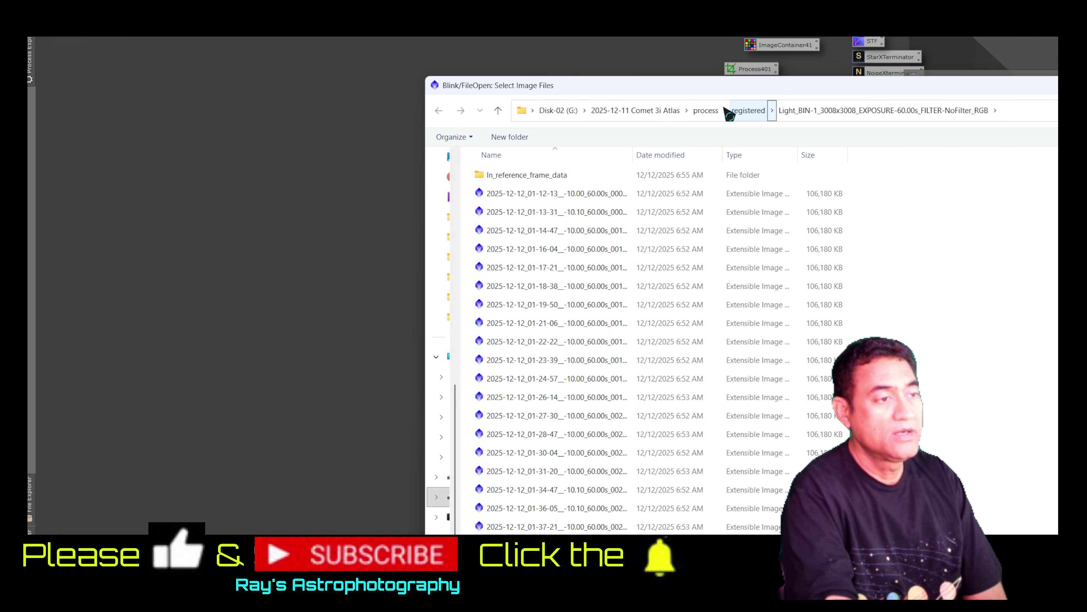
pyautogui.click(617, 114)
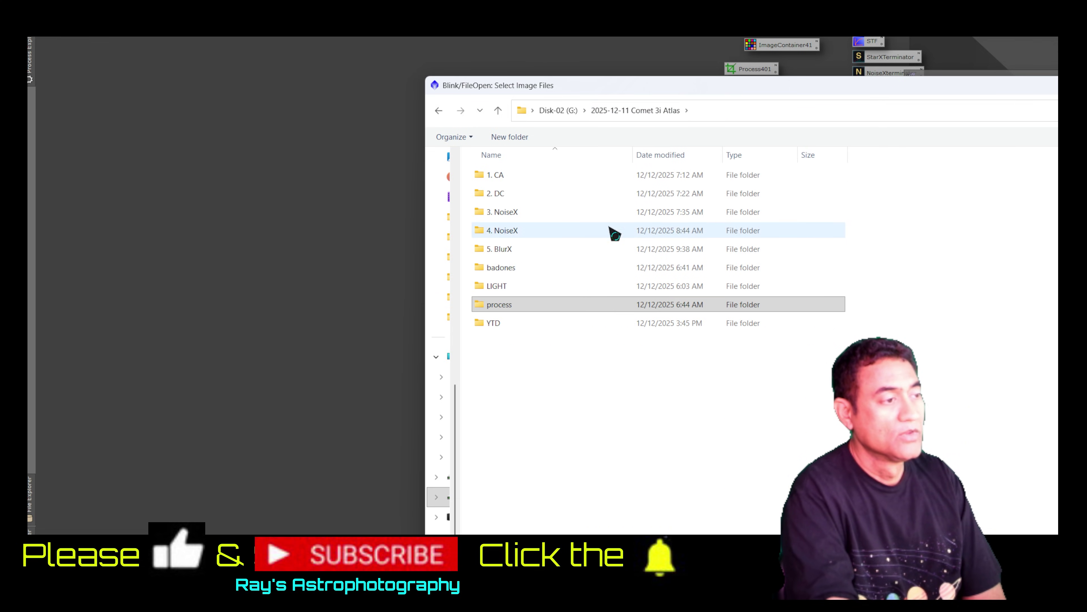
pyautogui.doubleClick(522, 179)
pyautogui.click(613, 213)
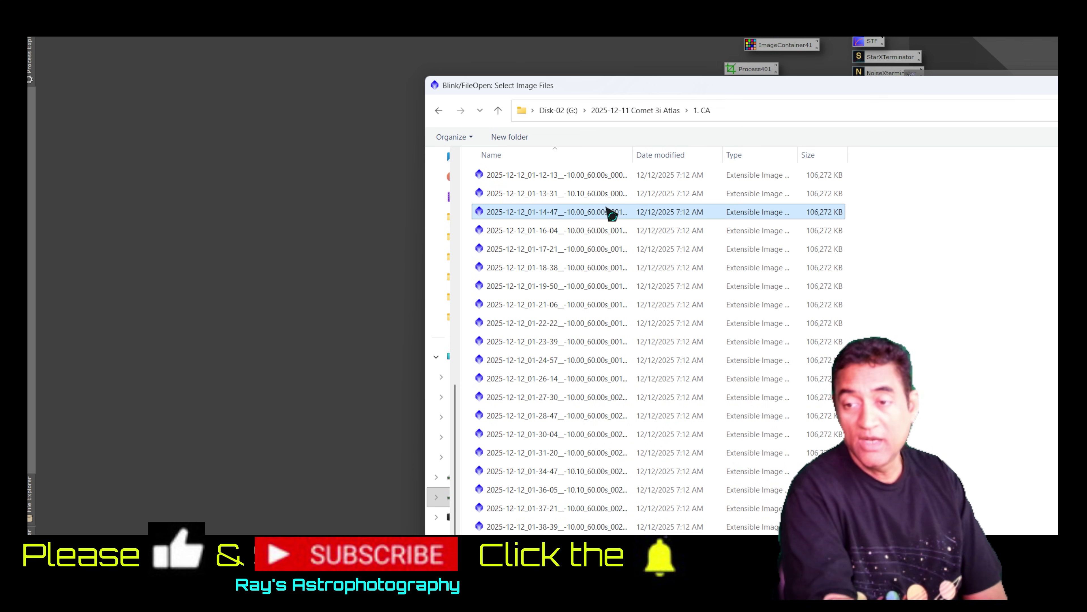
pyautogui.hotkey('ctrl', 'a')
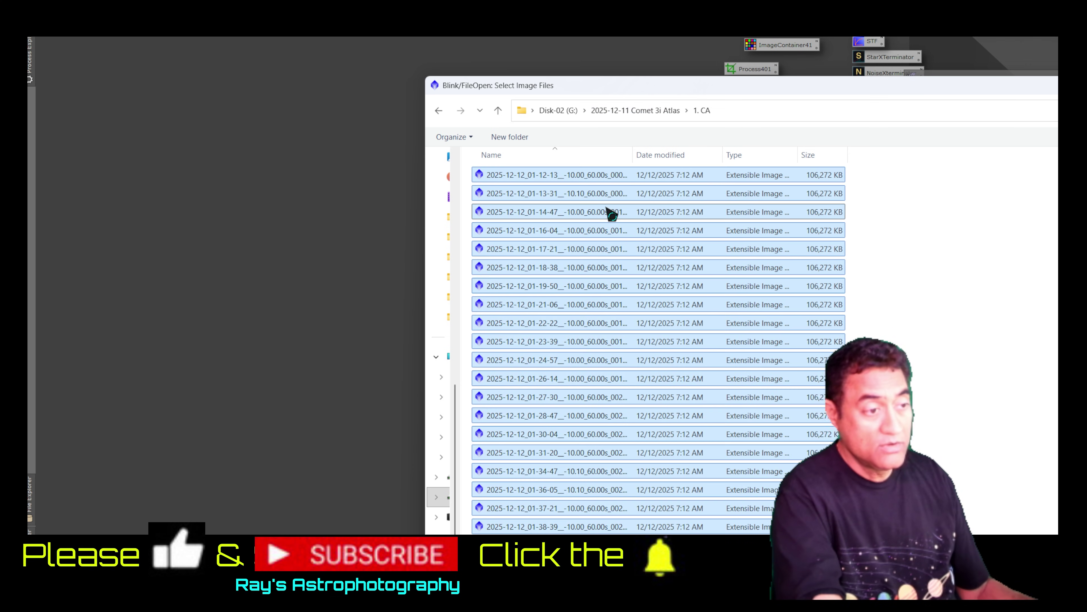
pyautogui.press('Return')
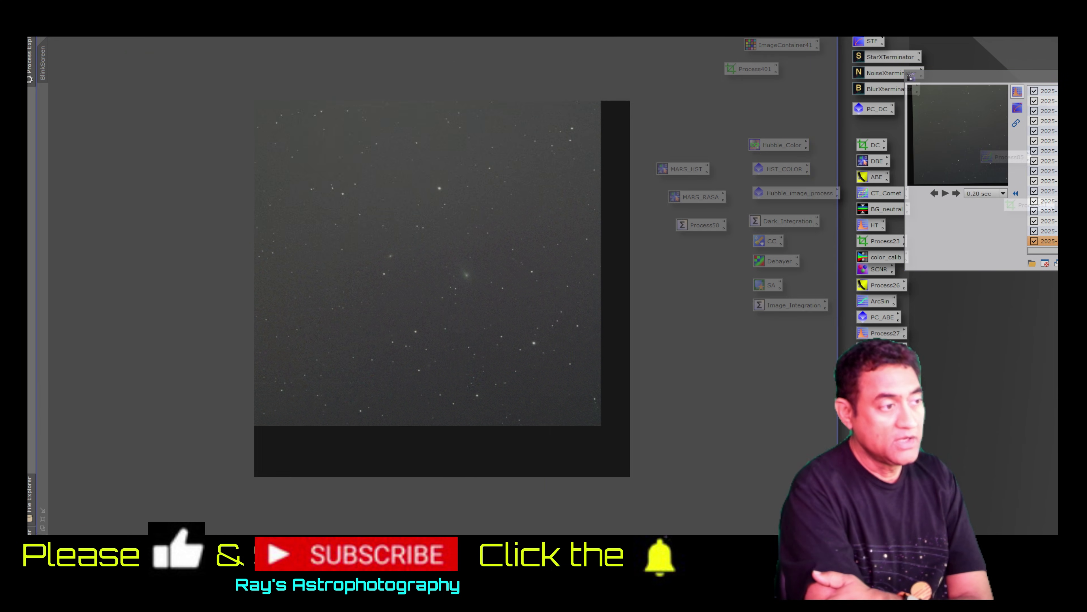
# Examine the comet's core and tail at several magnifications in the displayed frame from the 1. CA set
pyautogui.scroll(5, 573, 257)
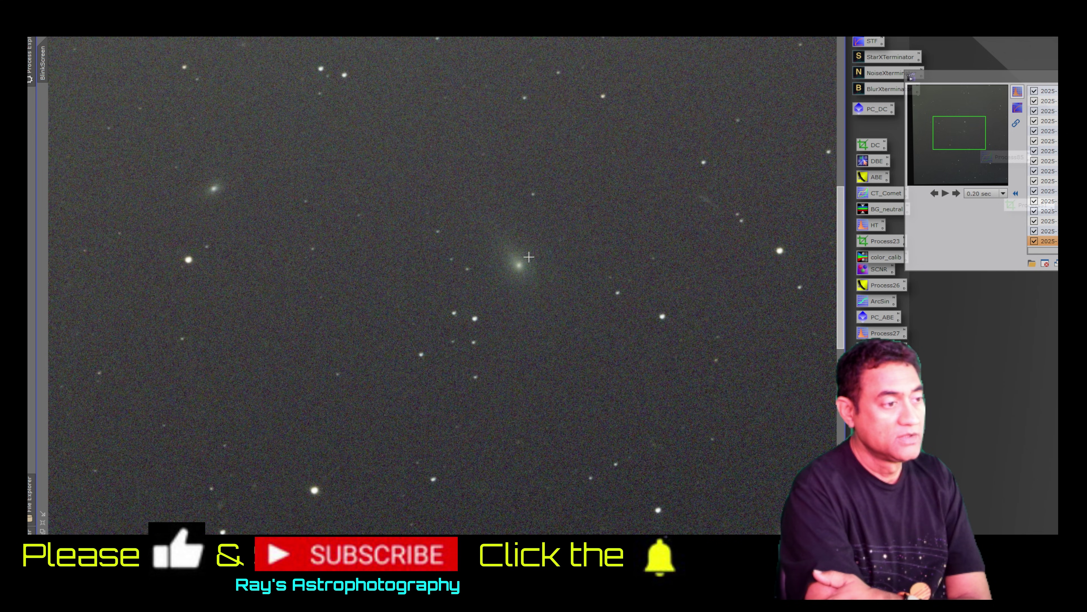
pyautogui.scroll(2, 529, 256)
pyautogui.scroll(-2, 526, 255)
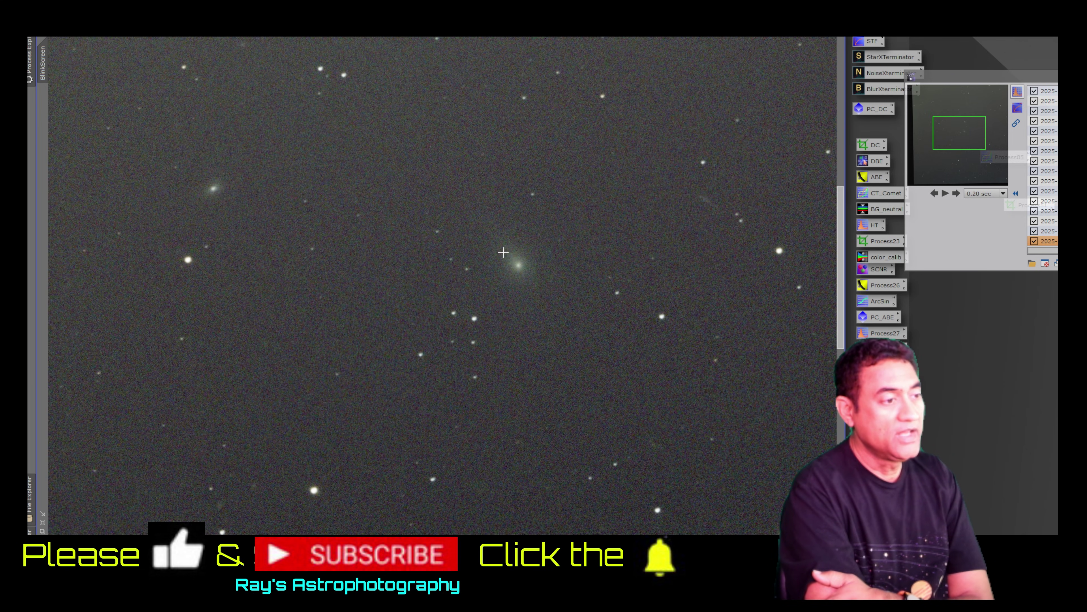
pyautogui.scroll(2, 529, 258)
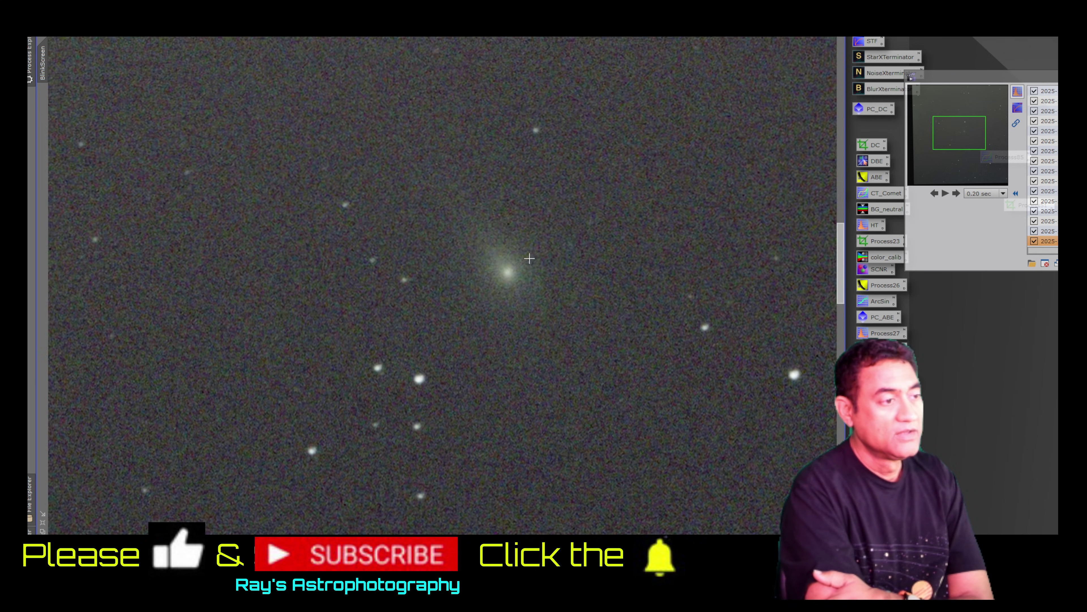
pyautogui.scroll(1, 530, 259)
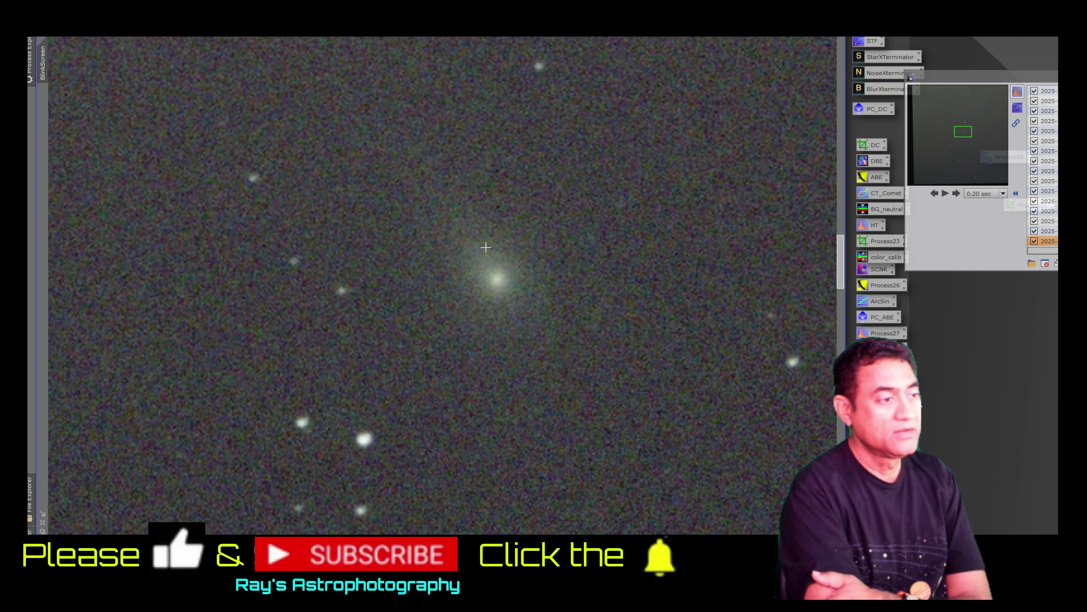
pyautogui.scroll(-3, 518, 307)
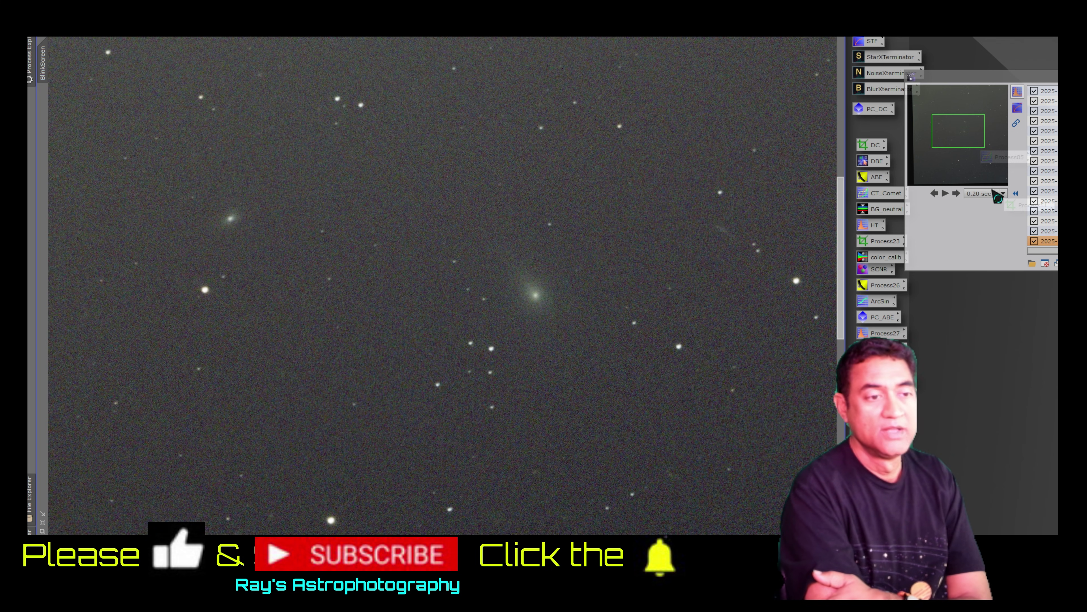
# Play the 1. CA frames as an animation and check the comet's position up close
pyautogui.click(945, 193)
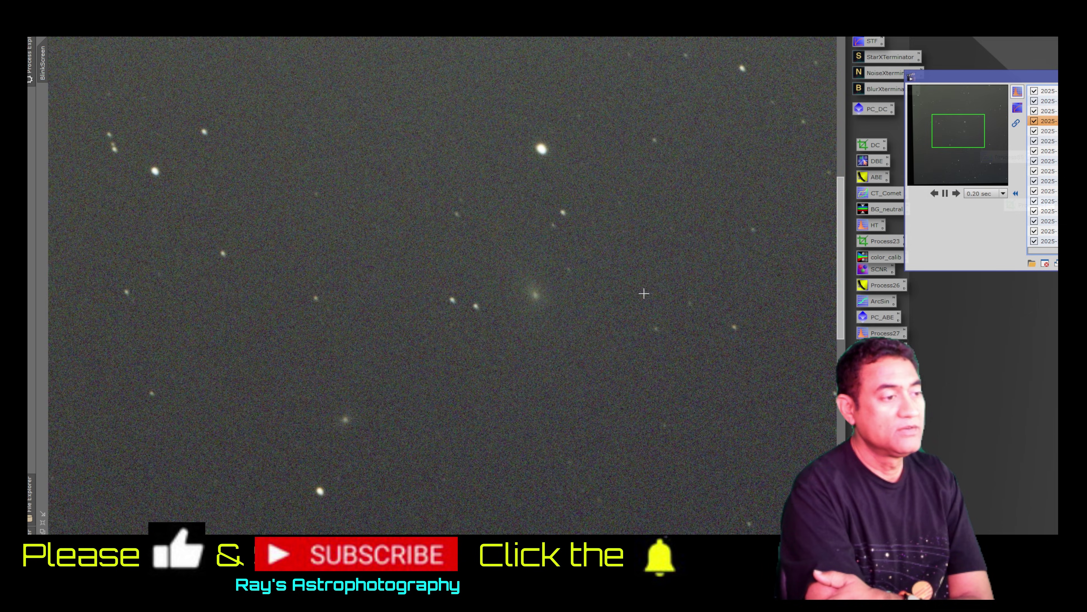
pyautogui.scroll(3, 612, 304)
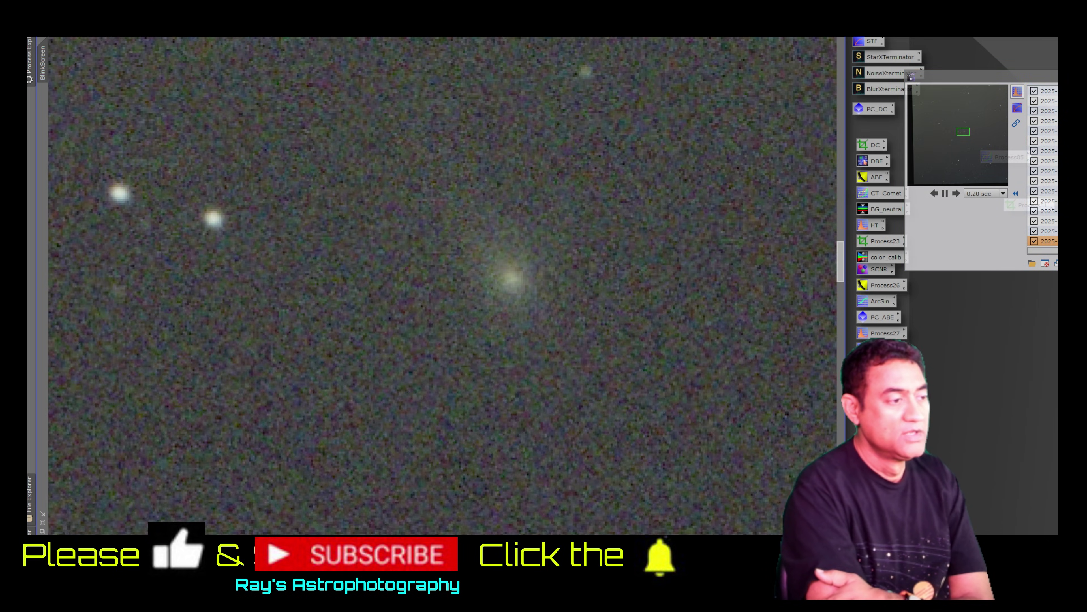
pyautogui.scroll(1, 610, 394)
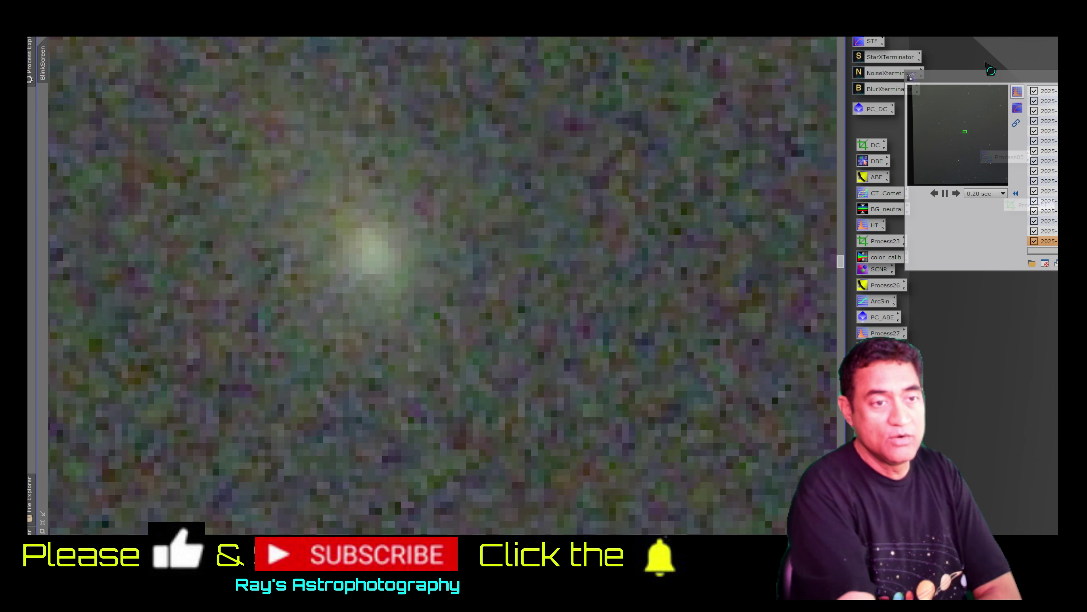
# Close all the 1. CA frames in Blink and load every image from the 2. DC folder of 2025-12-11 Comet 3i Atlas
pyautogui.moveTo(1049, 80); pyautogui.dragTo(736, 81)
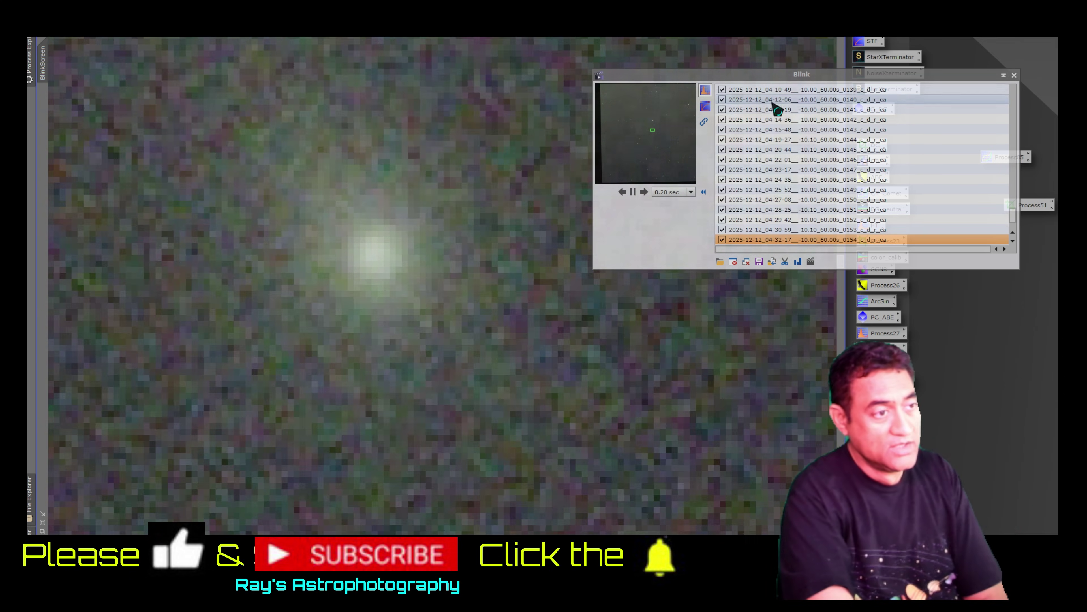
pyautogui.moveTo(697, 79); pyautogui.dragTo(832, 44)
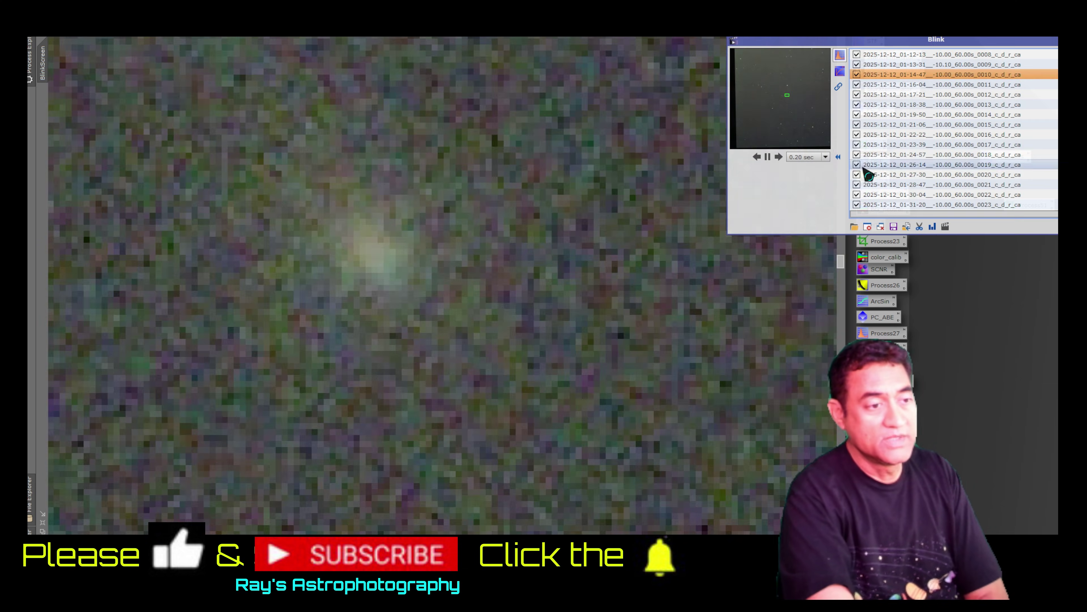
pyautogui.click(881, 228)
pyautogui.click(854, 226)
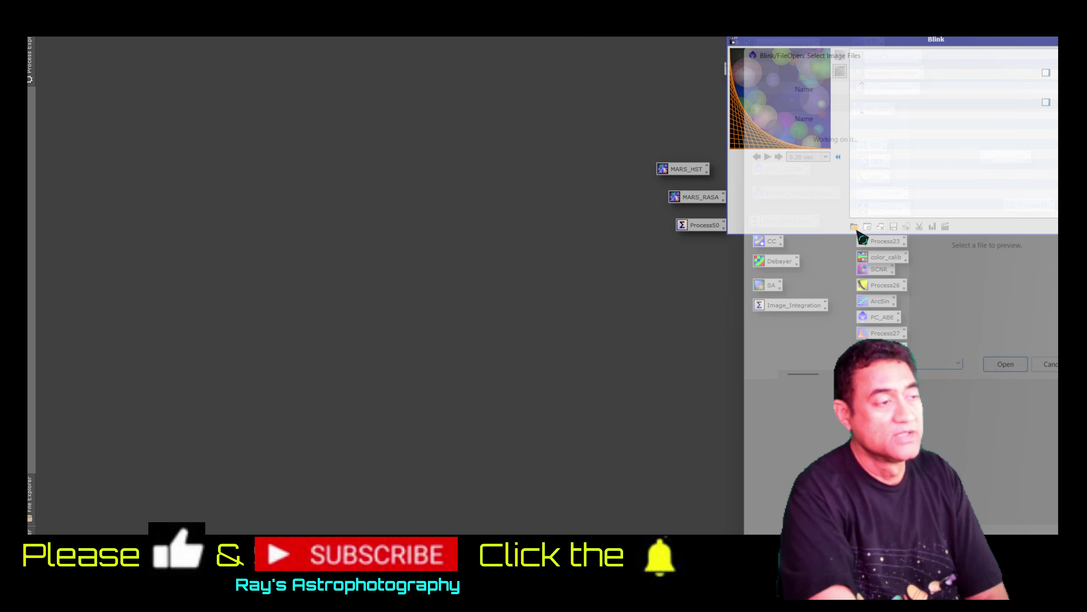
pyautogui.click(954, 68)
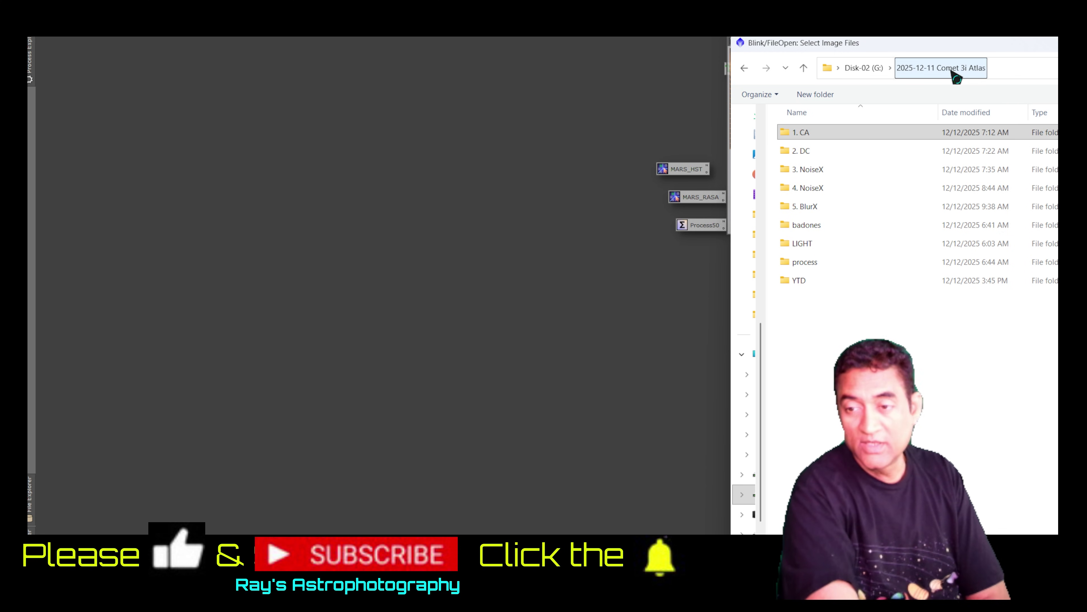
pyautogui.doubleClick(838, 152)
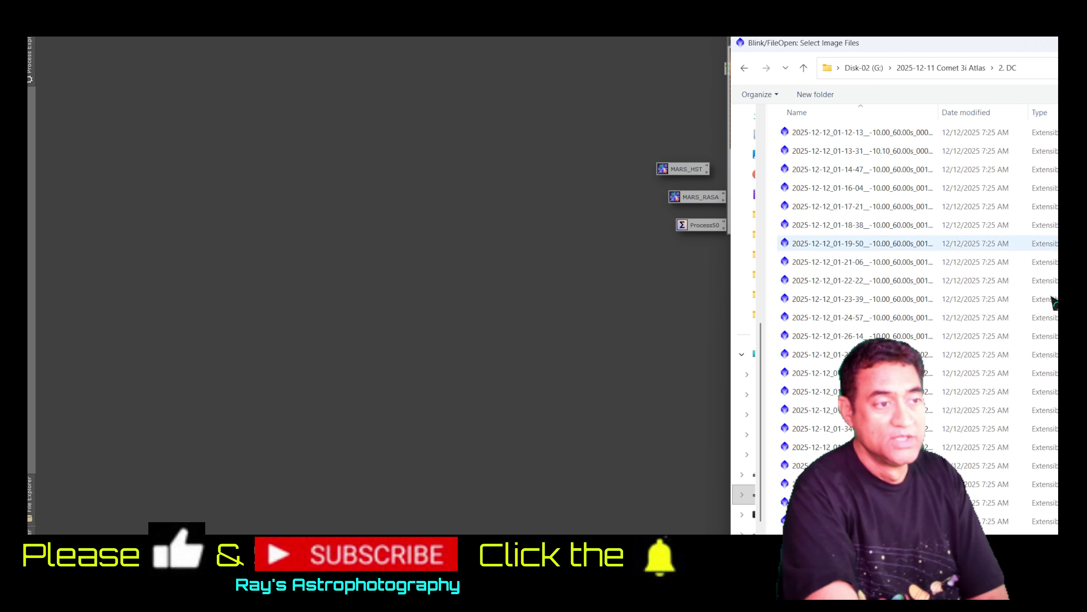
pyautogui.click(881, 244)
pyautogui.hotkey('ctrl', 'a')
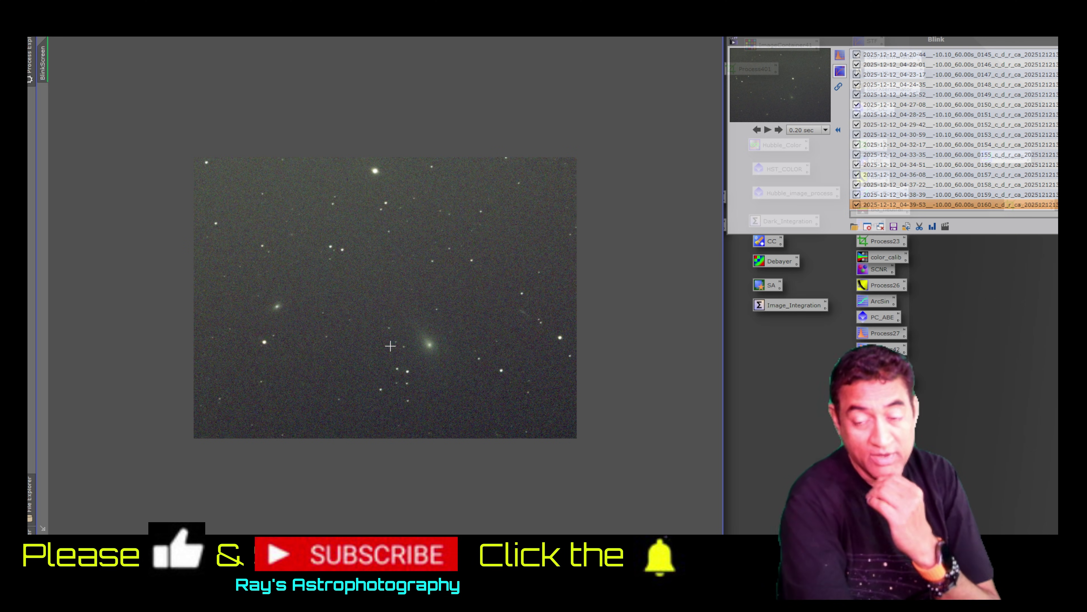
# Play the 2. DC frames as an animation, examine the comet, the nearby galaxy and the bright star up close, and stop playback
pyautogui.press('space')
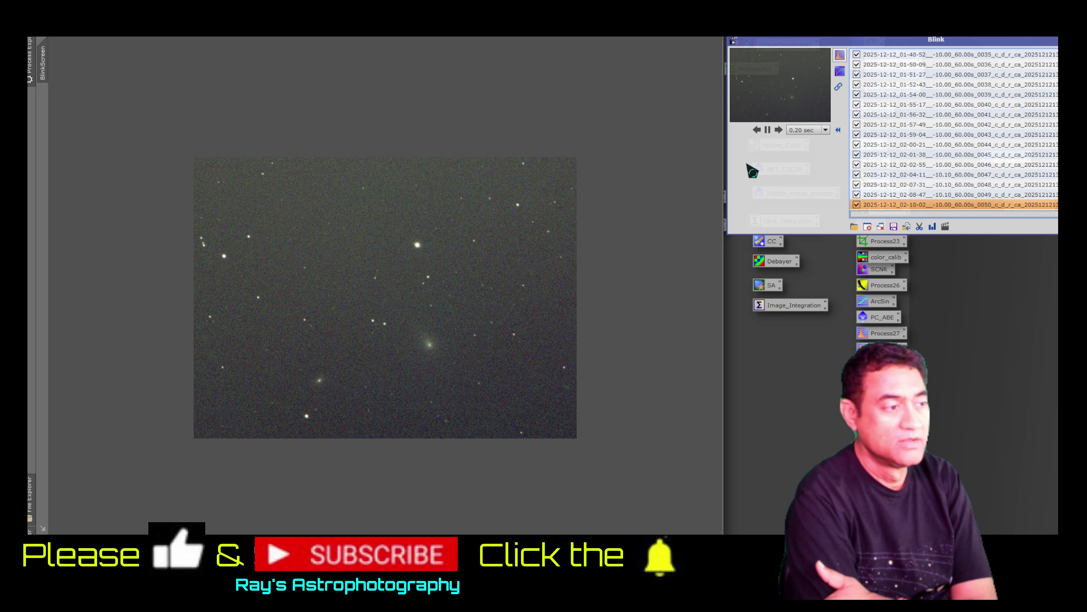
pyautogui.scroll(3, 450, 385)
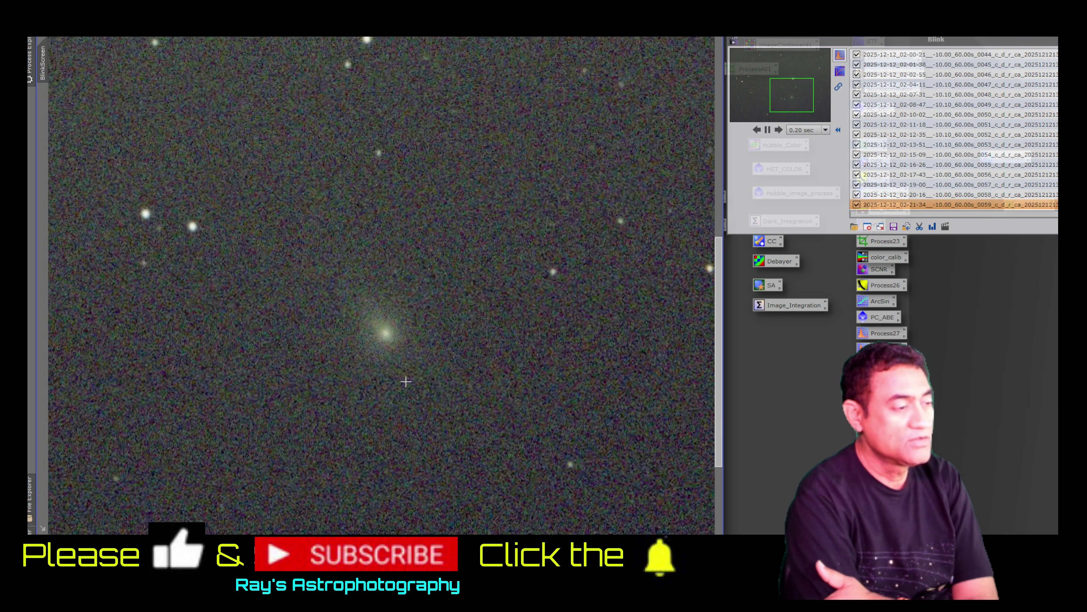
pyautogui.scroll(-4, 405, 381)
pyautogui.scroll(2, 295, 375)
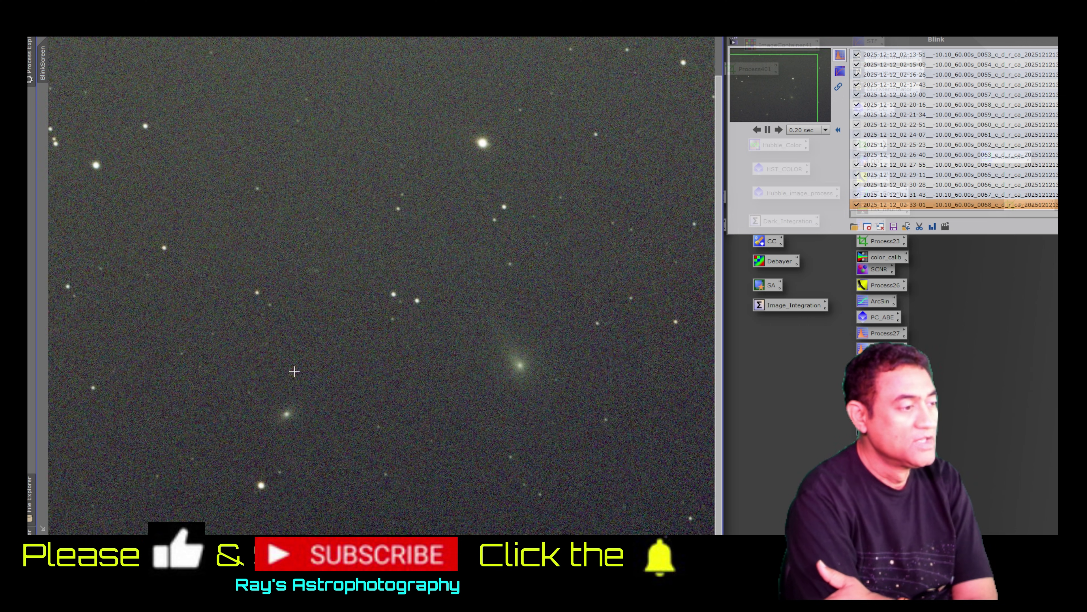
pyautogui.scroll(3, 257, 392)
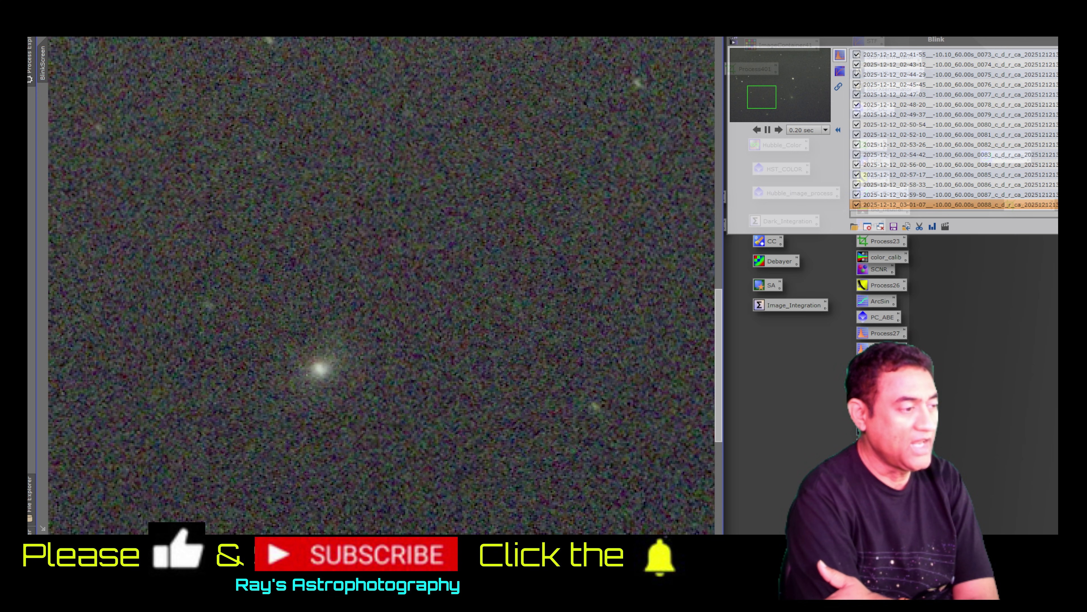
pyautogui.scroll(-3, 337, 366)
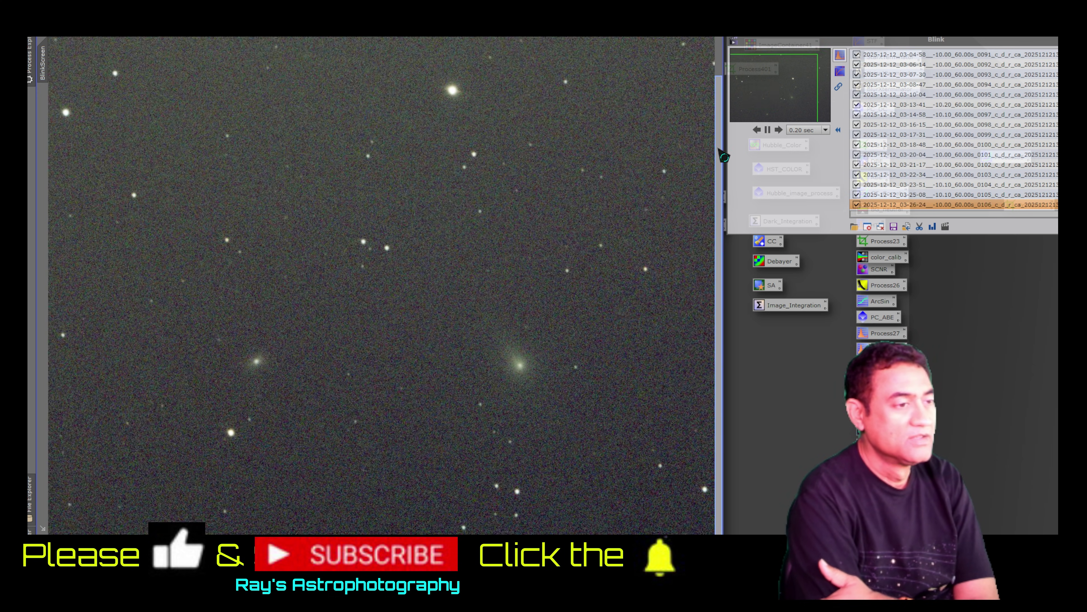
pyautogui.scroll(4, 463, 111)
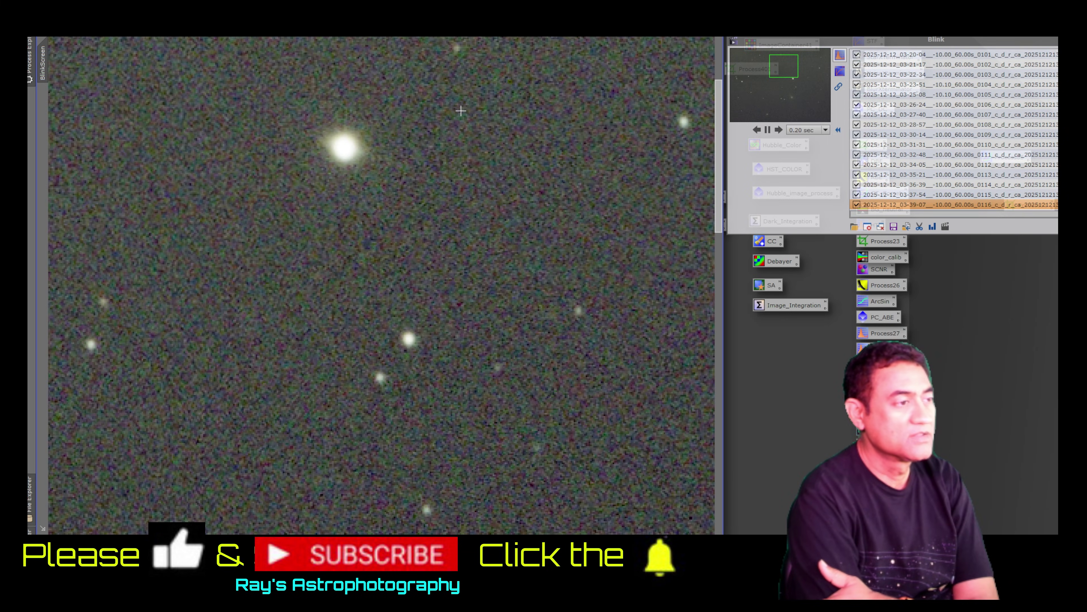
pyautogui.scroll(-3, 327, 159)
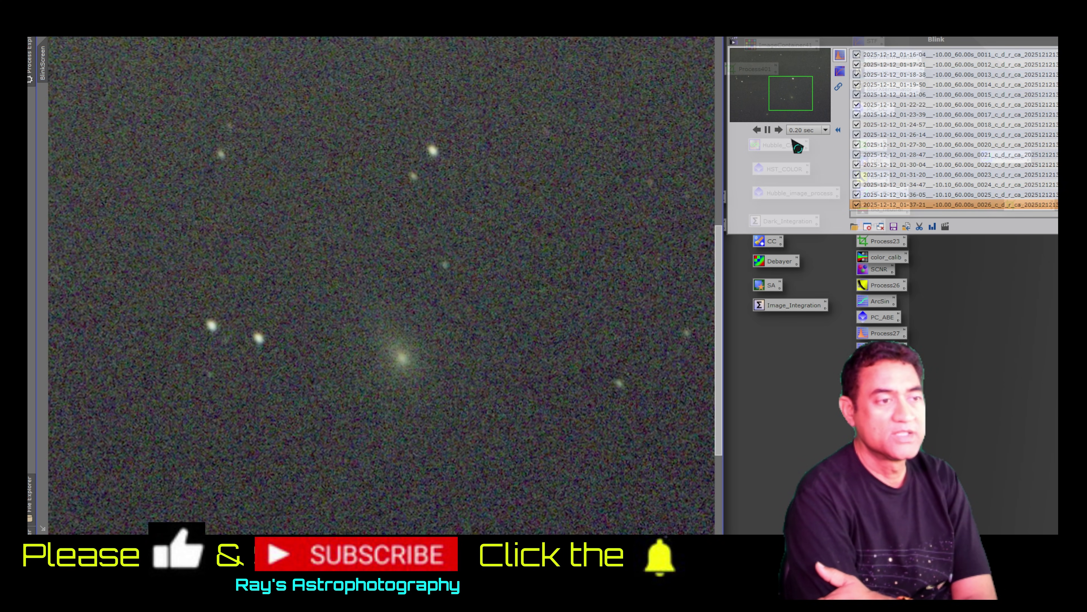
pyautogui.click(768, 130)
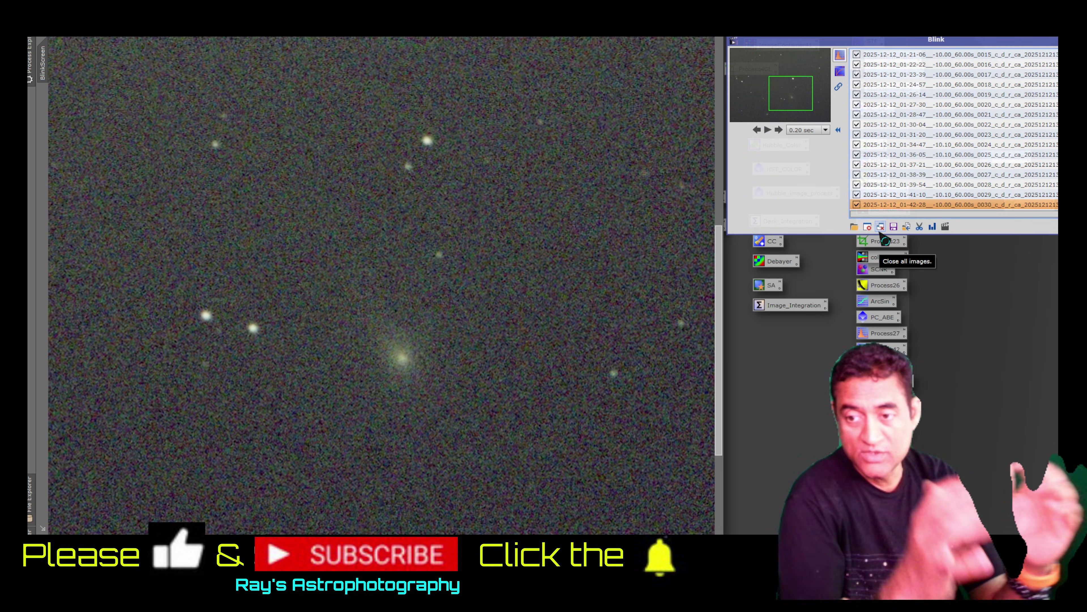
# Close all the 2. DC frames in Blink and load every image from the 3. NoiseX folder
pyautogui.click(881, 228)
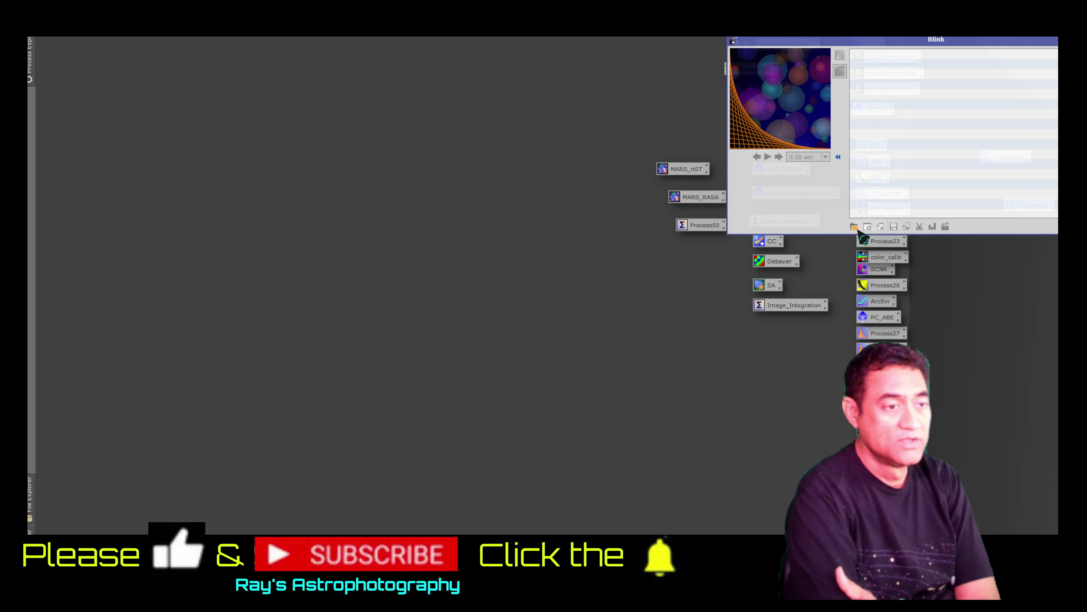
pyautogui.click(855, 227)
pyautogui.click(961, 68)
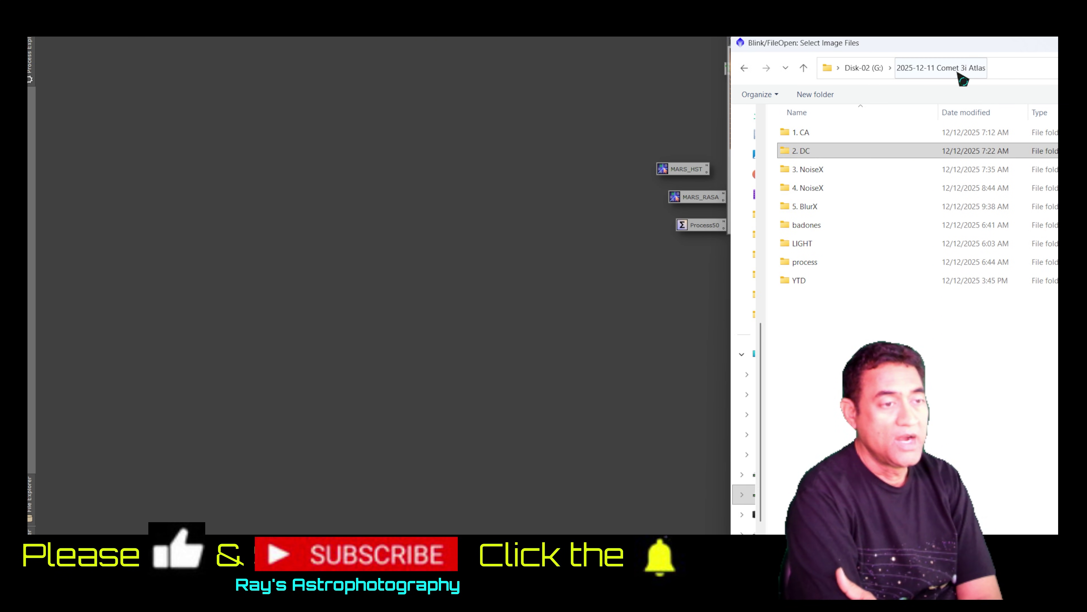
pyautogui.doubleClick(857, 170)
pyautogui.click(946, 246)
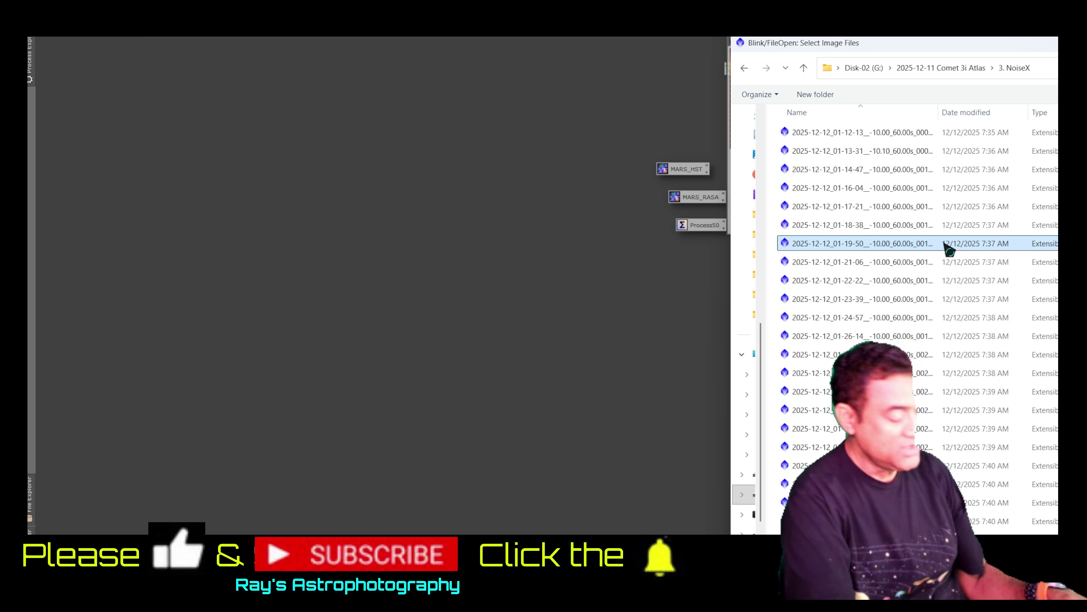
pyautogui.hotkey('ctrl', 'a')
pyautogui.press('Return')
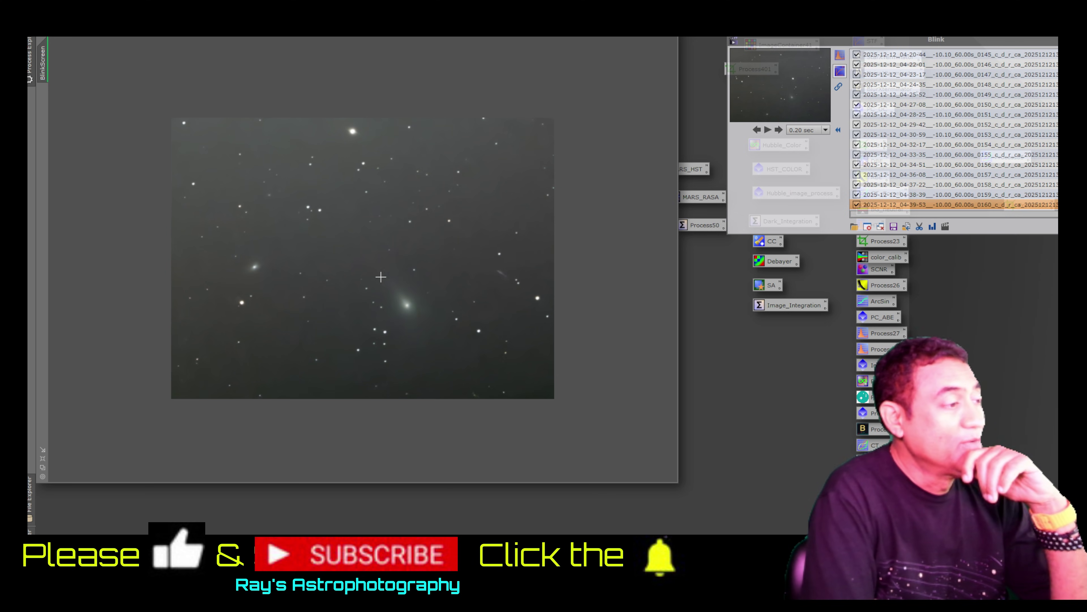
# Examine the faint elongated object near the comet at several magnifications in the displayed 3. NoiseX frame
pyautogui.scroll(2, 502, 261)
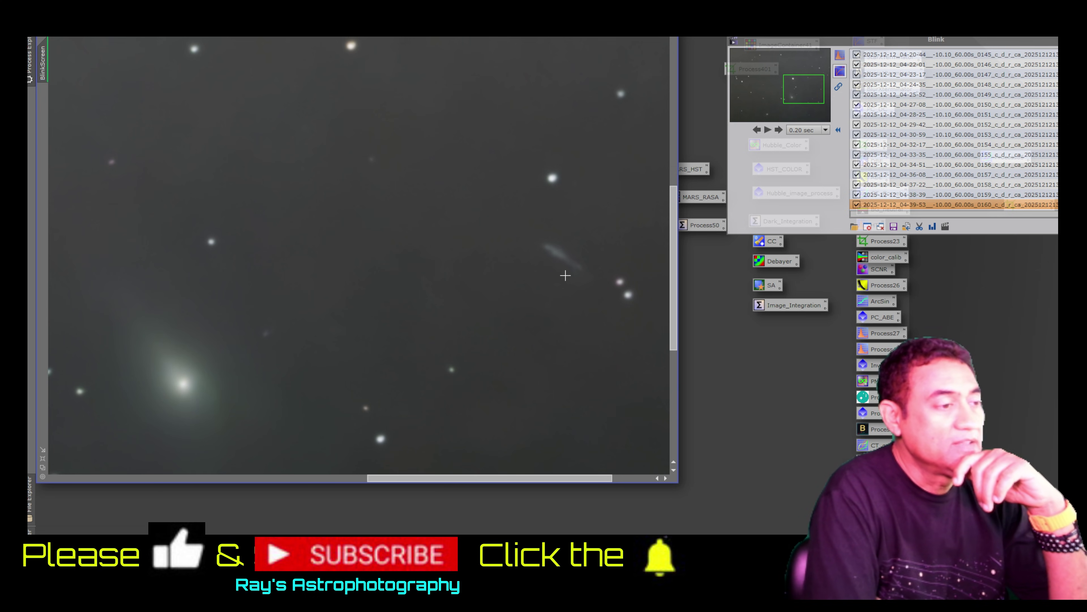
pyautogui.scroll(3, 566, 275)
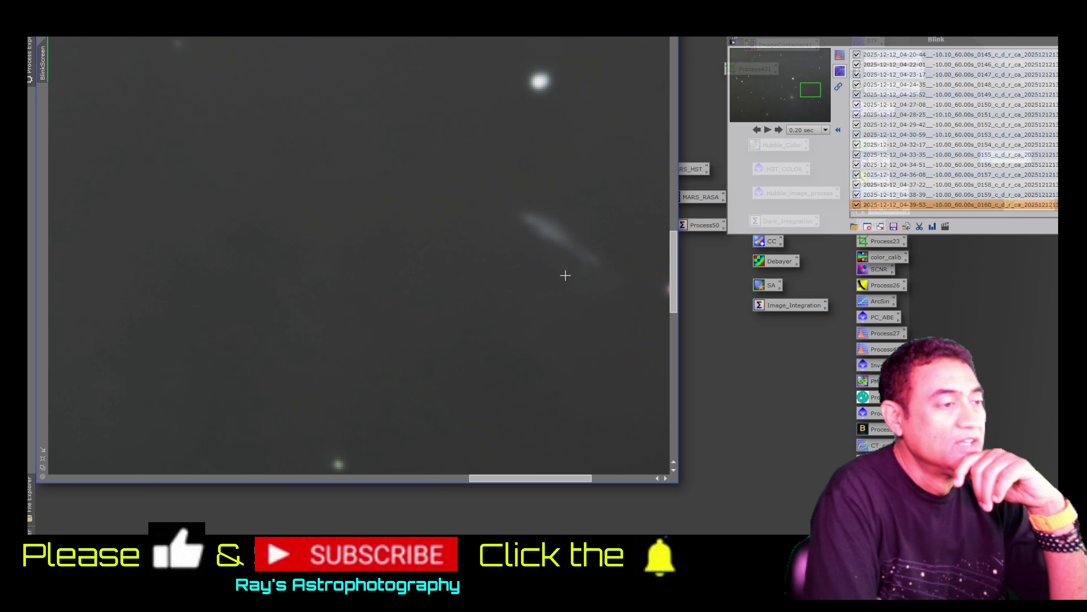
pyautogui.scroll(-3, 565, 275)
pyautogui.scroll(3, 576, 287)
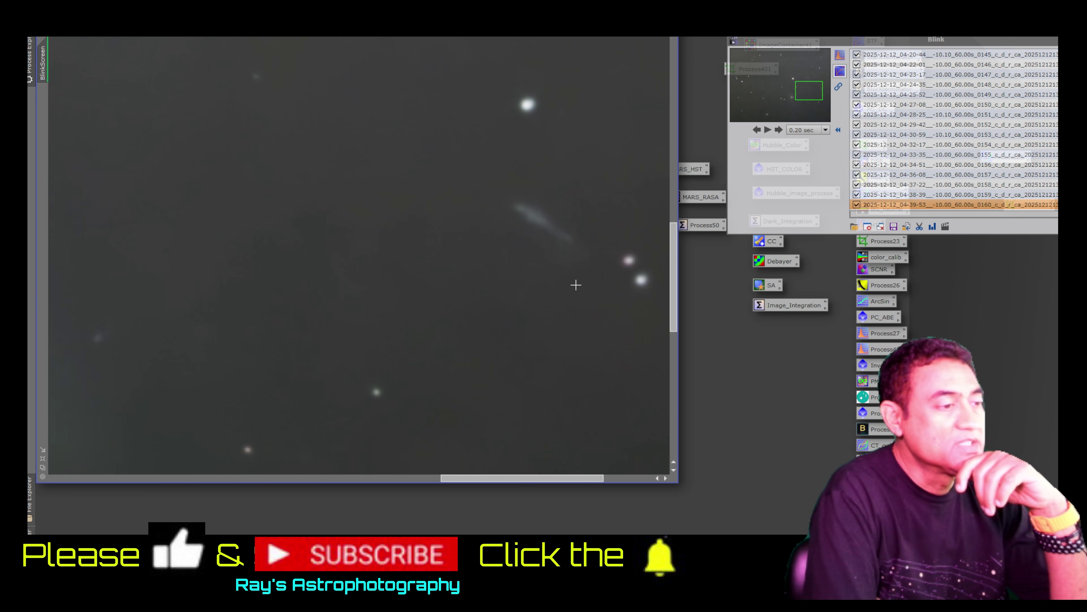
pyautogui.scroll(-4, 500, 241)
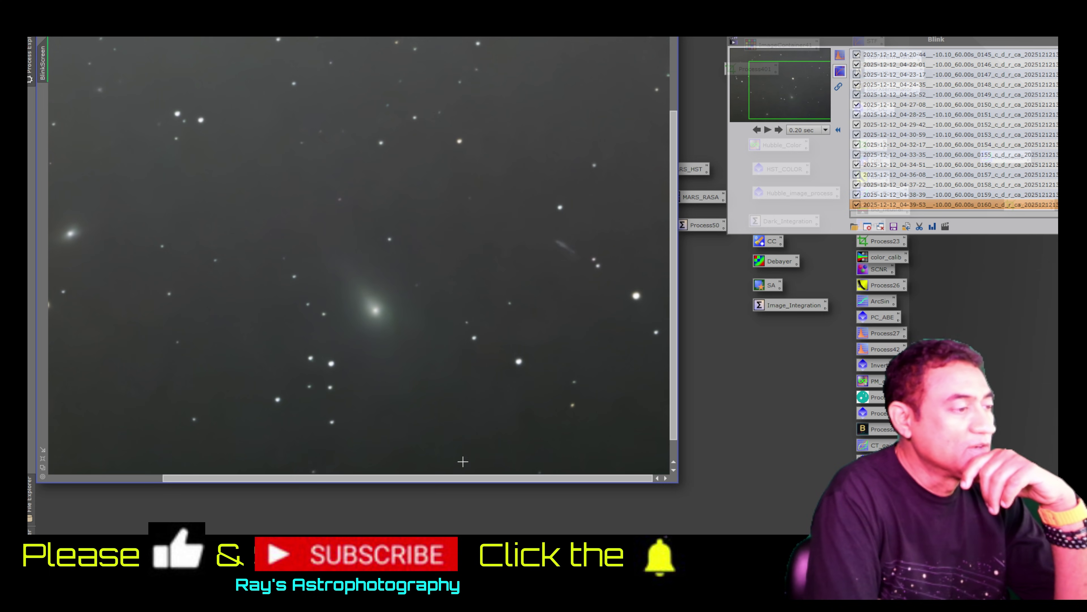
# Examine the comet's core and tail and the small galaxy across the field in the displayed 3. NoiseX frame
pyautogui.moveTo(461, 477); pyautogui.dragTo(449, 478)
pyautogui.scroll(3, 375, 318)
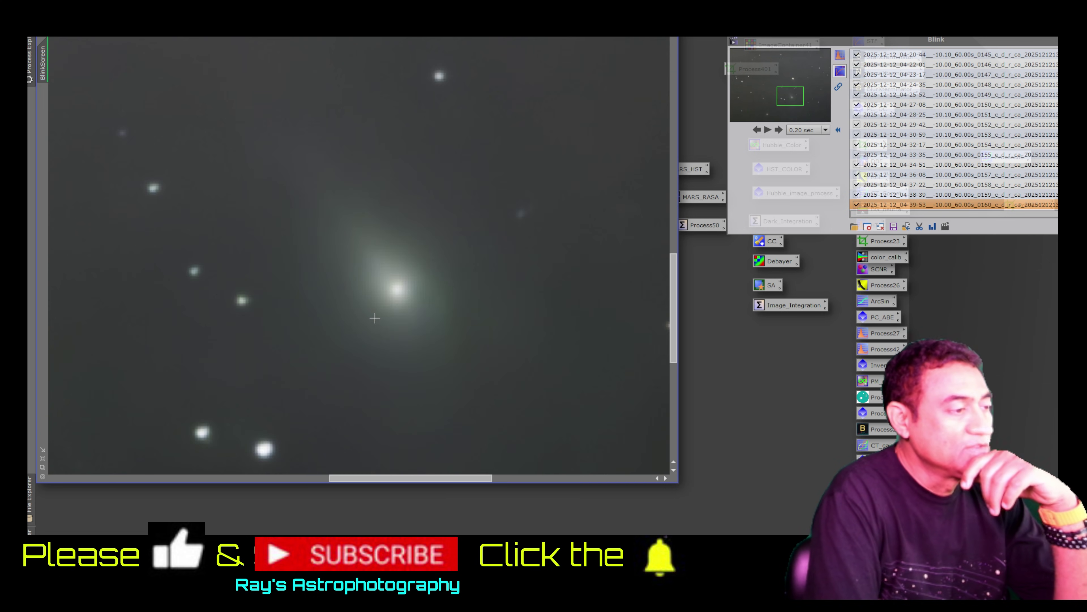
pyautogui.scroll(1, 375, 318)
pyautogui.scroll(-2, 431, 320)
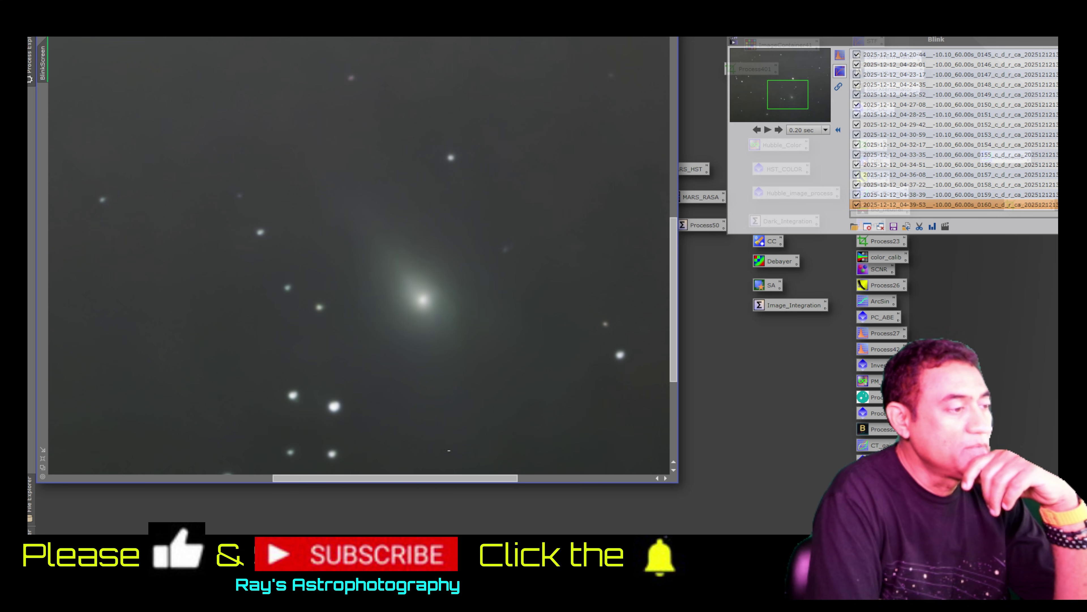
pyautogui.moveTo(480, 482); pyautogui.dragTo(300, 451)
pyautogui.scroll(1, 321, 144)
pyautogui.scroll(-2, 274, 170)
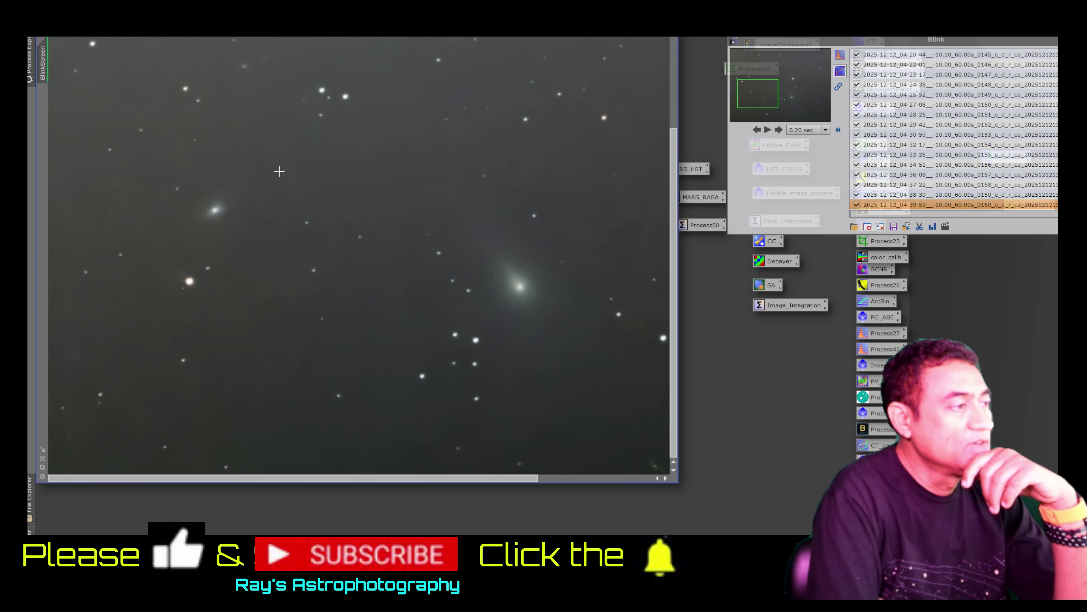
# Inspect the whole field of the 3. NoiseX frame and check the brightest star and its neighbouring stars up close
pyautogui.scroll(-3, 595, 225)
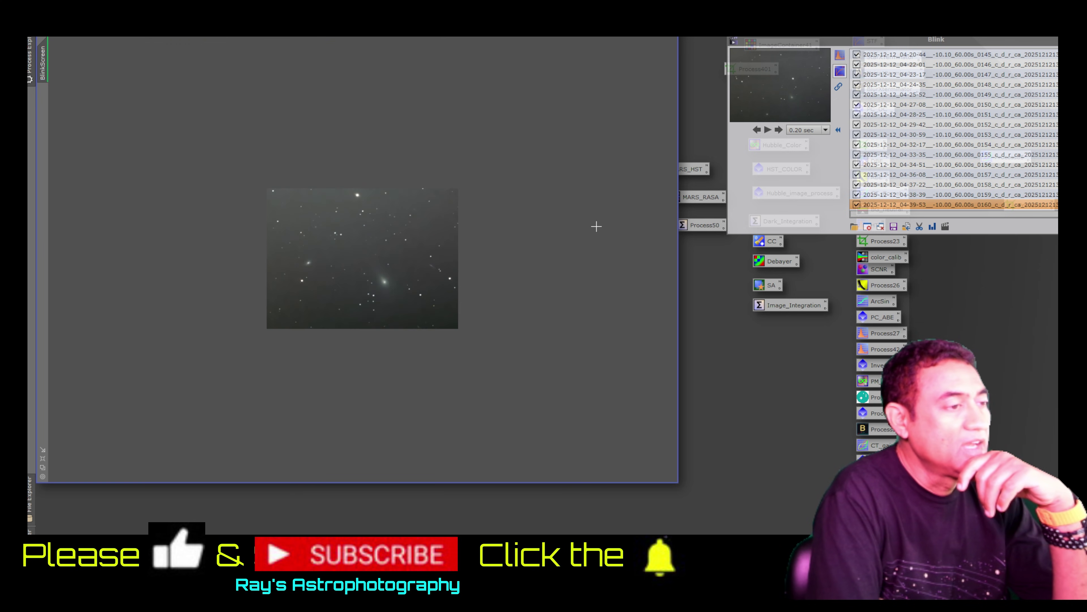
pyautogui.scroll(2, 409, 208)
pyautogui.scroll(1, 408, 208)
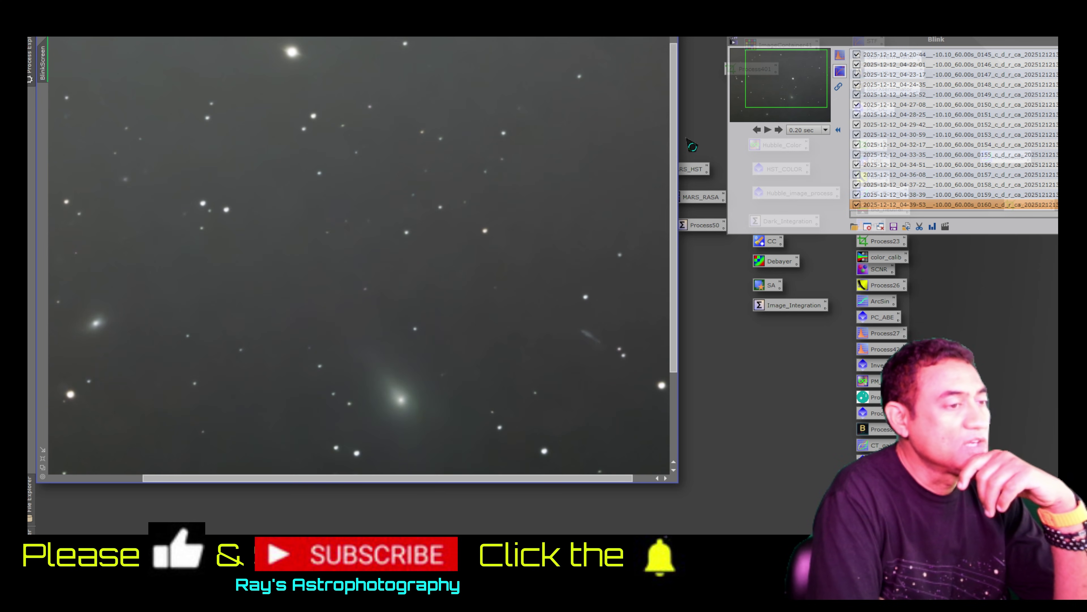
pyautogui.scroll(2, 324, 82)
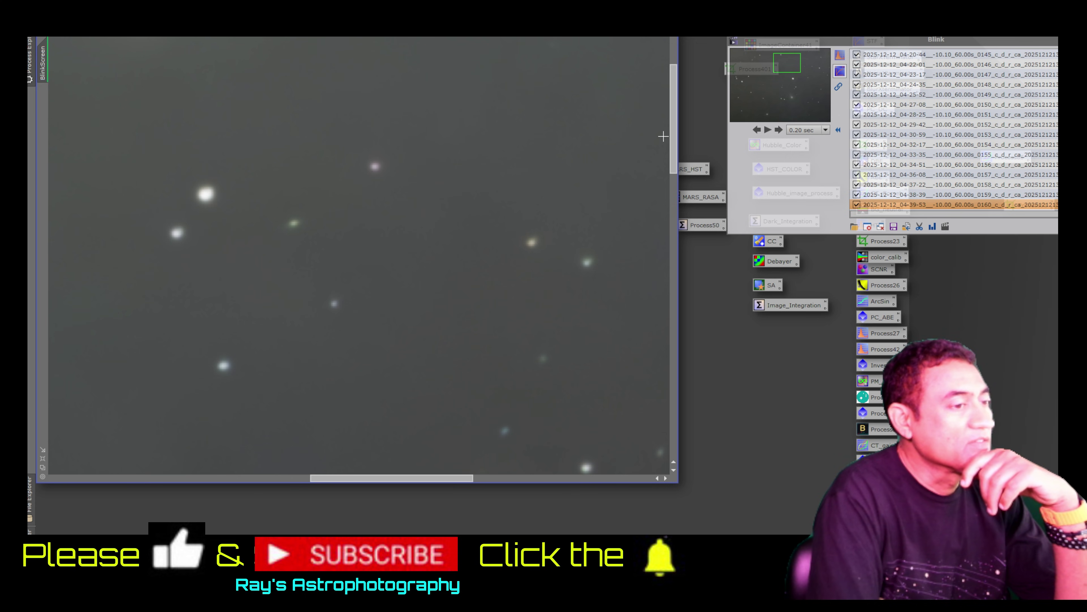
pyautogui.moveTo(674, 128); pyautogui.dragTo(674, 101)
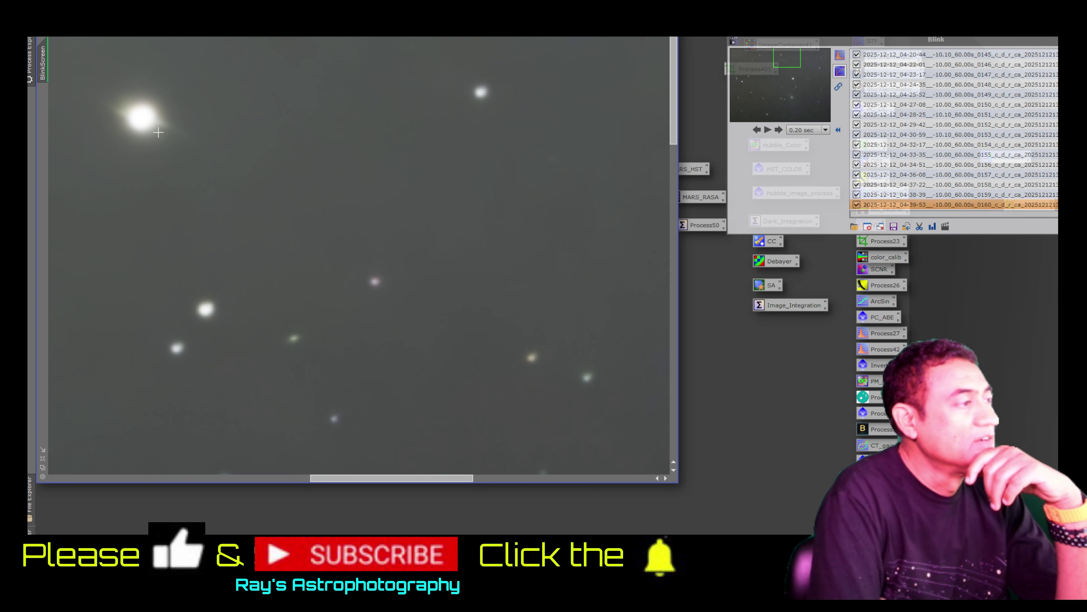
pyautogui.scroll(1, 158, 133)
pyautogui.scroll(-5, 155, 125)
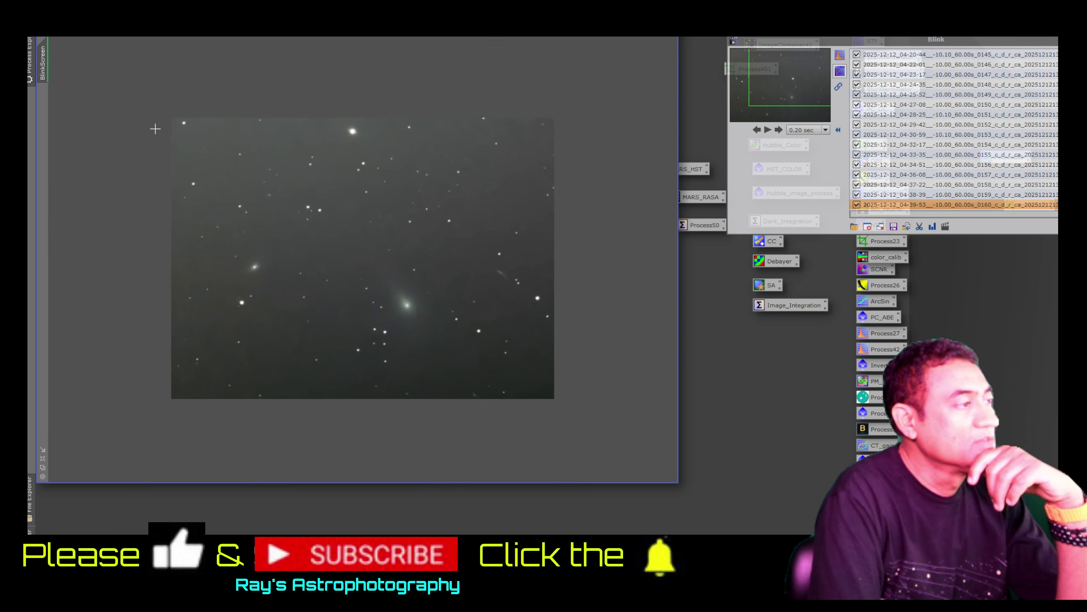
pyautogui.scroll(3, 406, 260)
pyautogui.scroll(-1, 407, 260)
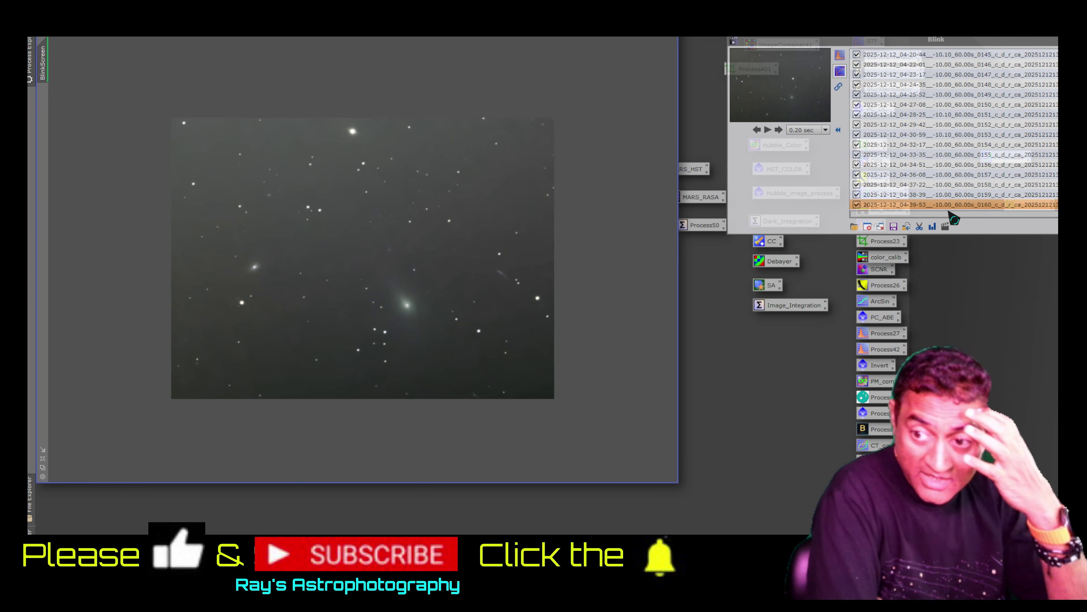
# Play the 3. NoiseX frames as an animation in an enlarged image window and examine the comet's core and tail against the stars
pyautogui.click(849, 182)
pyautogui.click(768, 130)
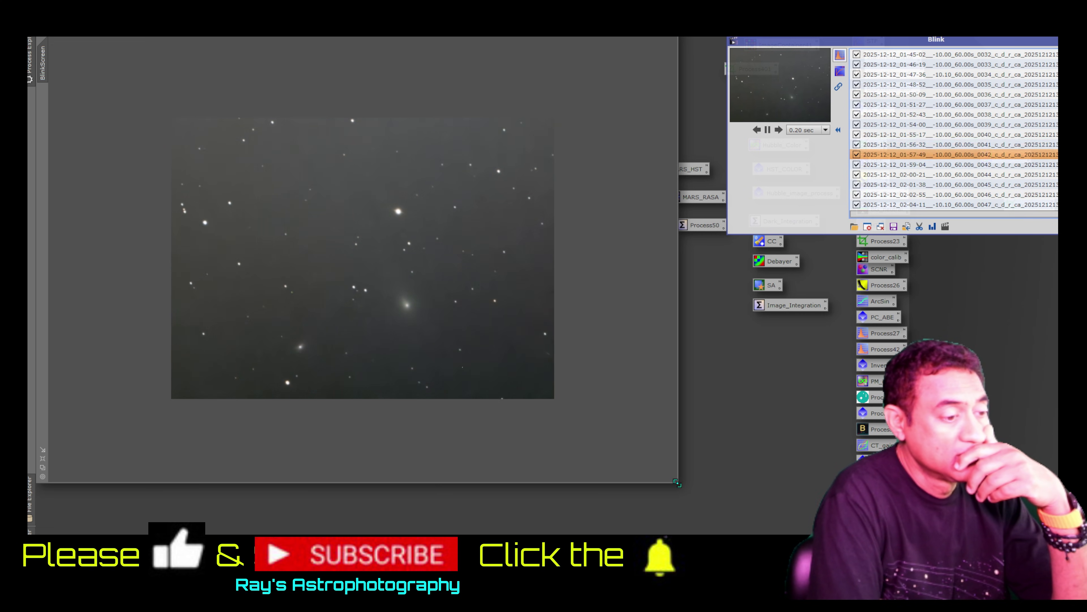
pyautogui.moveTo(681, 487); pyautogui.dragTo(777, 535)
pyautogui.scroll(1, 525, 394)
pyautogui.scroll(1, 525, 394)
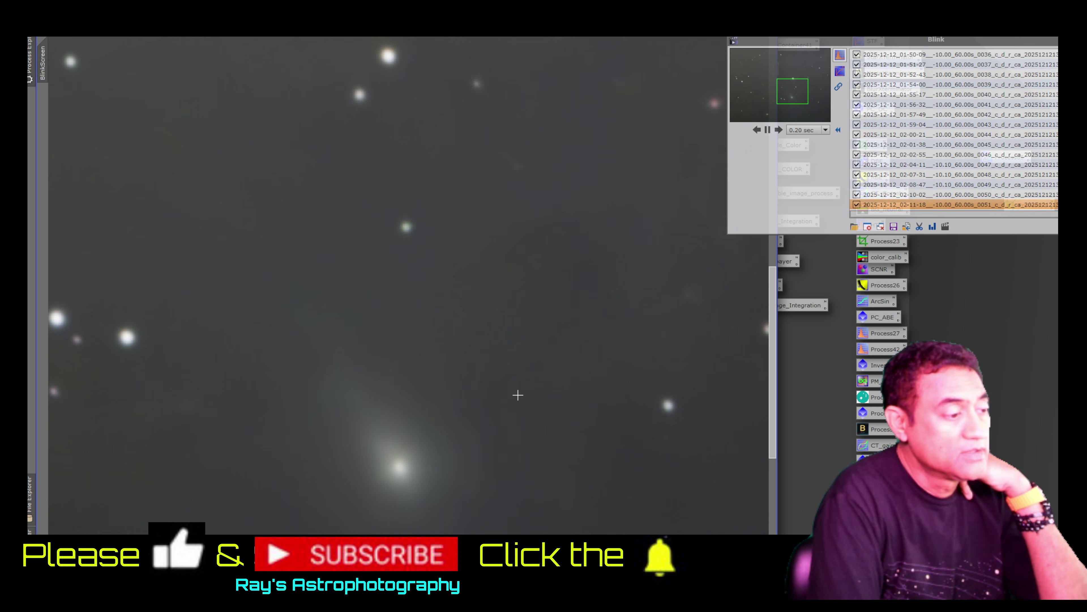
pyautogui.moveTo(774, 376); pyautogui.dragTo(774, 435)
pyautogui.moveTo(792, 44); pyautogui.dragTo(929, 61)
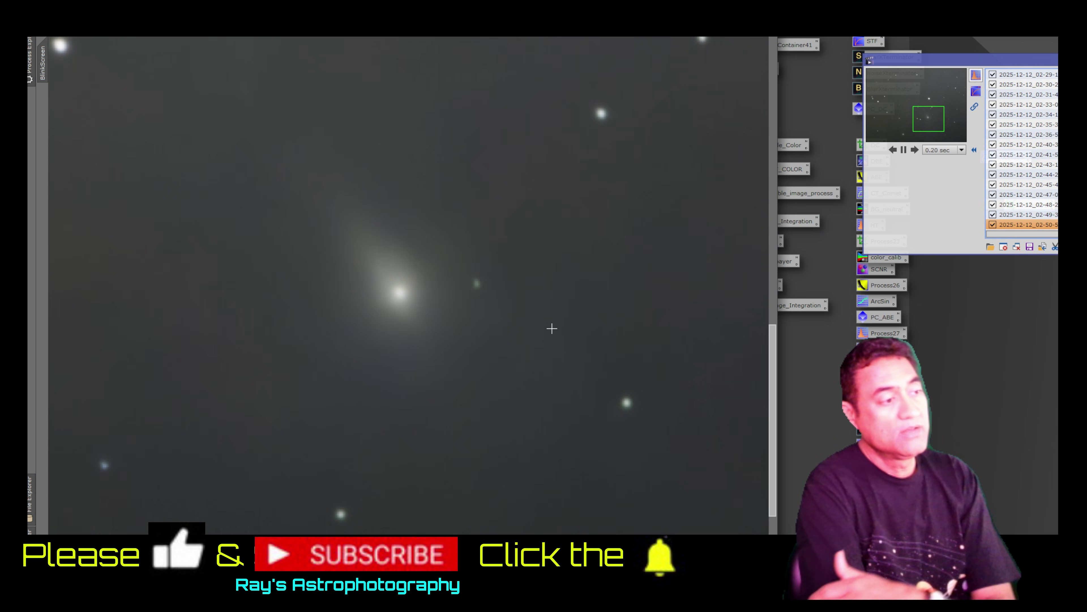
pyautogui.scroll(-3, 552, 323)
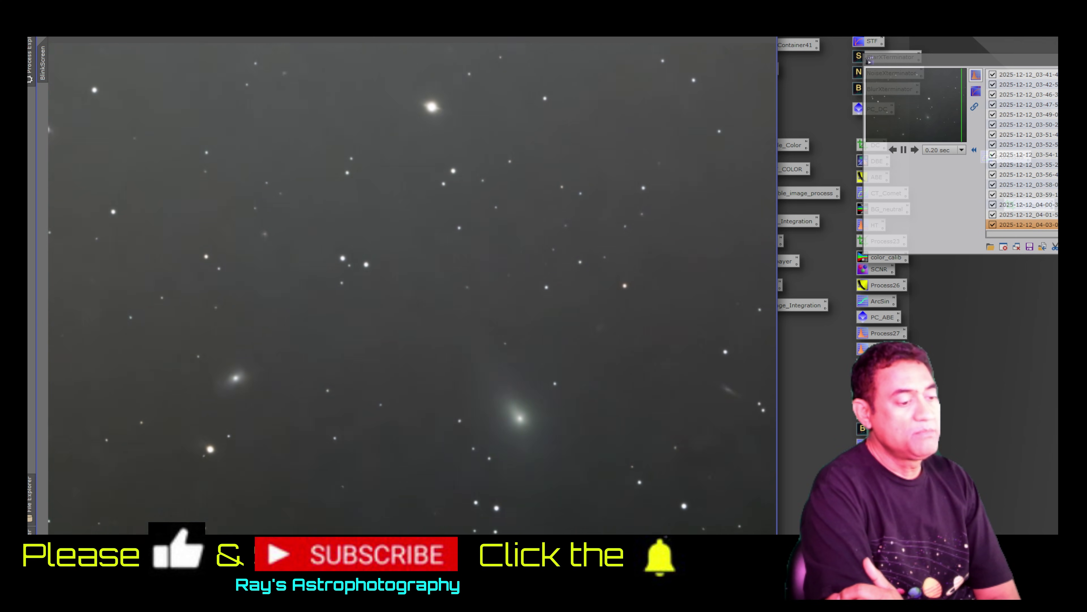
# Examine the comet's coma and tail close up while the frames play, including the star field just beyond the tail
pyautogui.scroll(1, 539, 446)
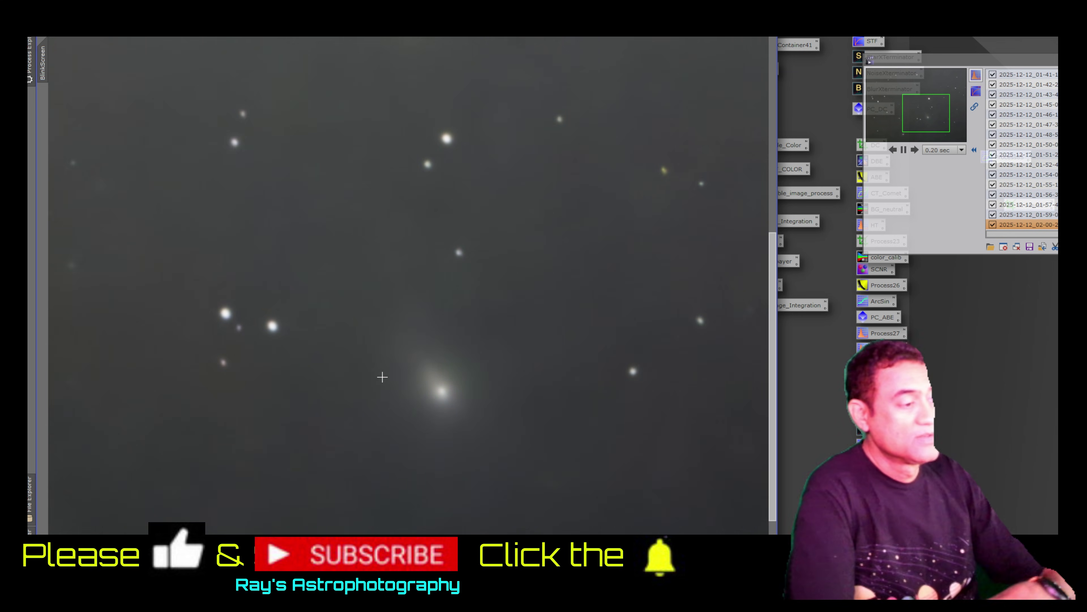
pyautogui.scroll(2, 516, 361)
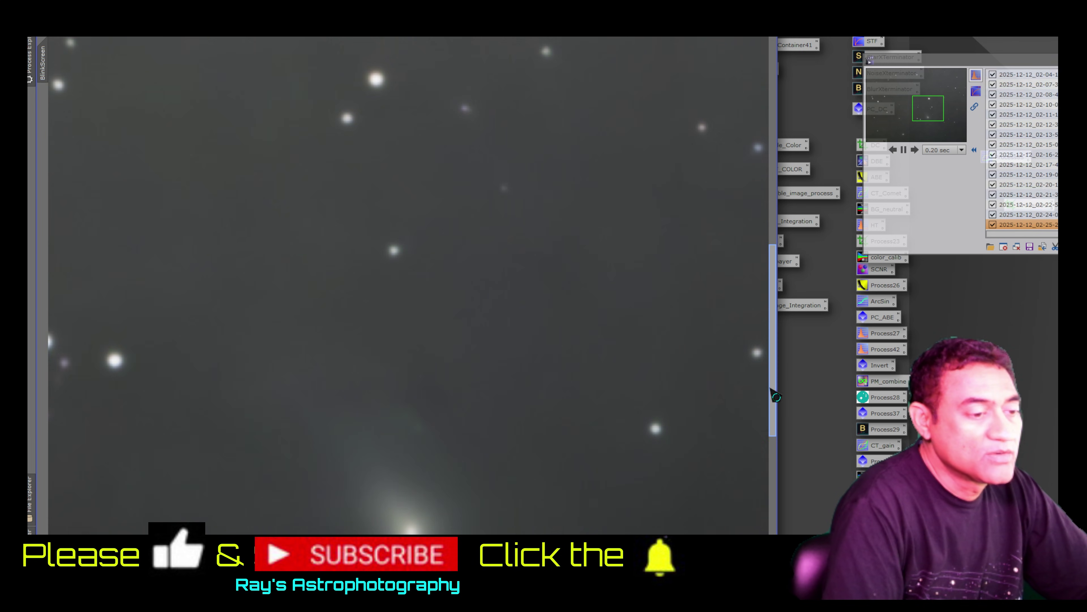
pyautogui.moveTo(772, 393); pyautogui.dragTo(773, 464)
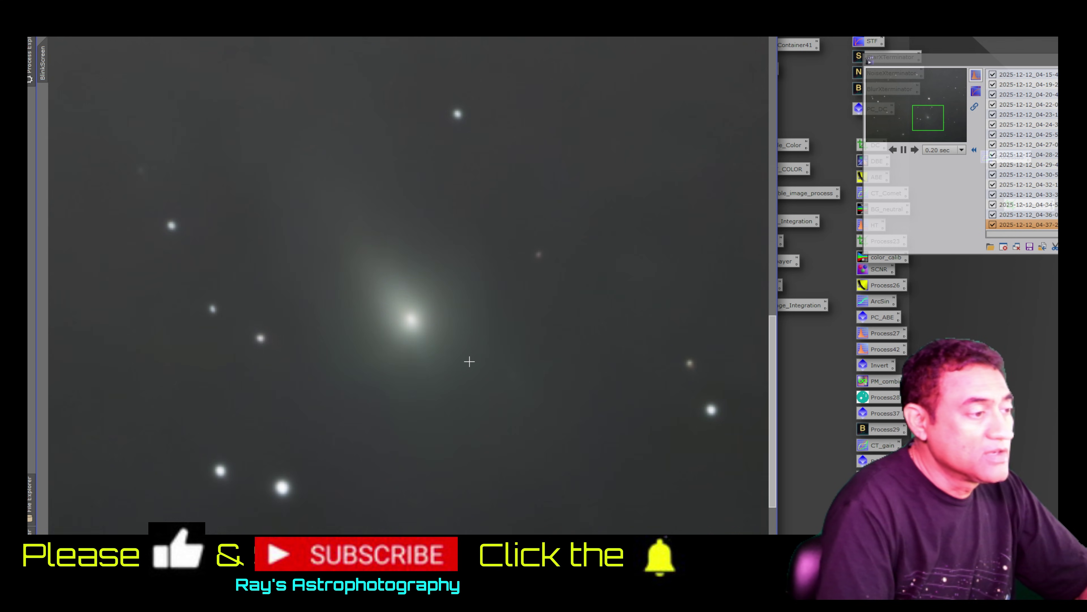
pyautogui.scroll(2, 394, 340)
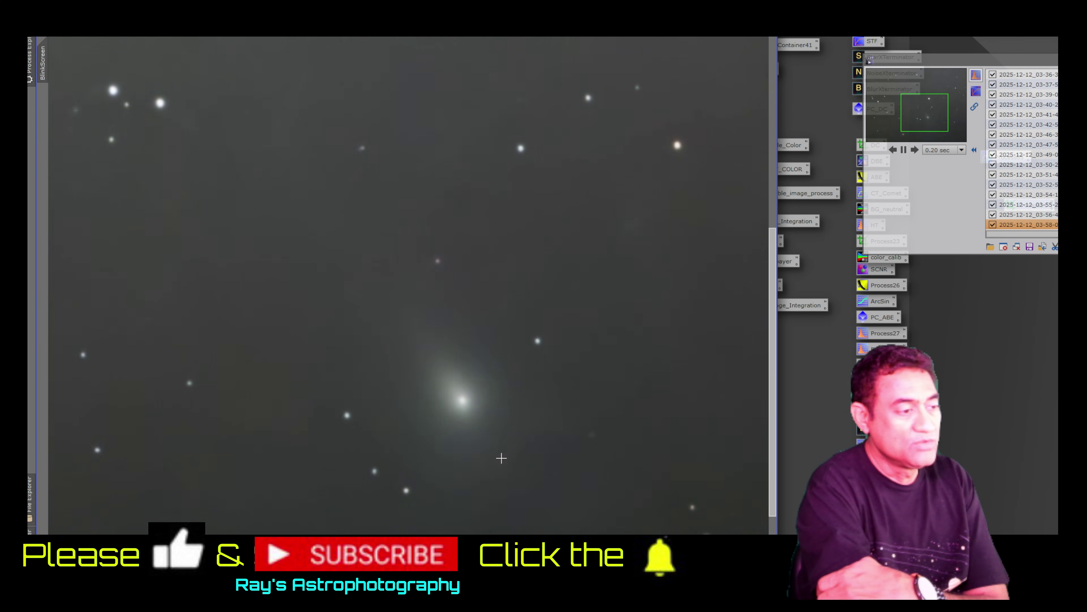
pyautogui.scroll(-3, 502, 458)
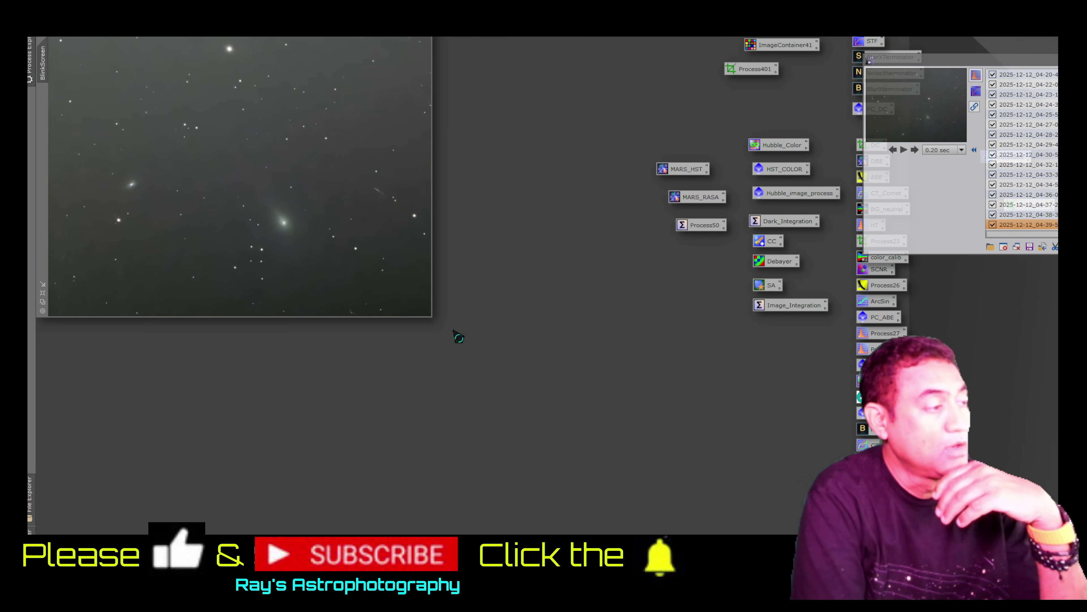
# Enlarge the image window of the stopped frame and examine the comet's core and tail at several magnifications
pyautogui.moveTo(428, 313); pyautogui.dragTo(829, 535)
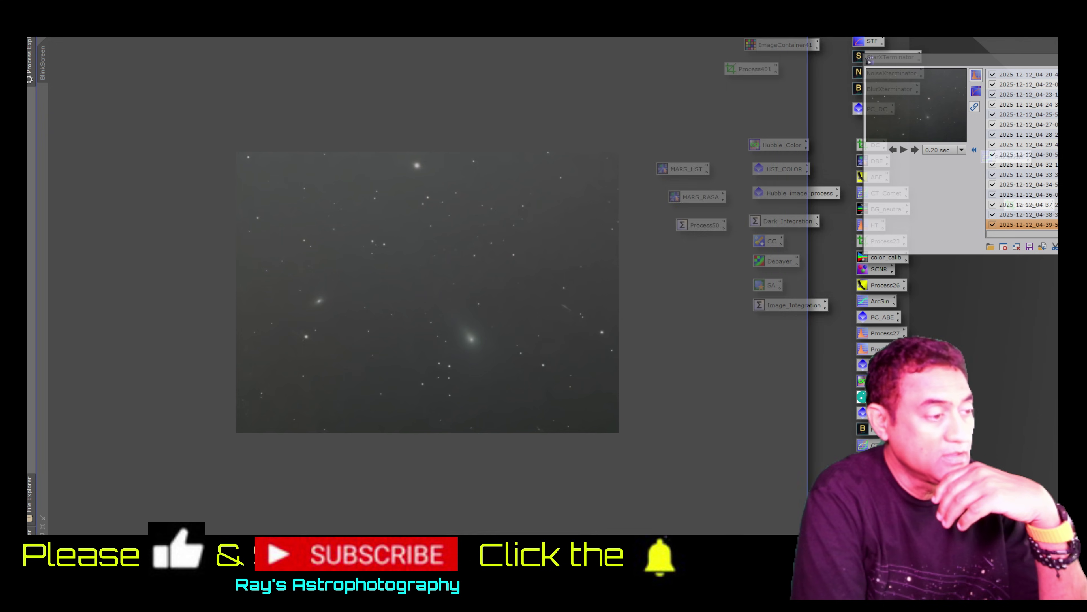
pyautogui.scroll(3, 565, 403)
pyautogui.scroll(1, 566, 403)
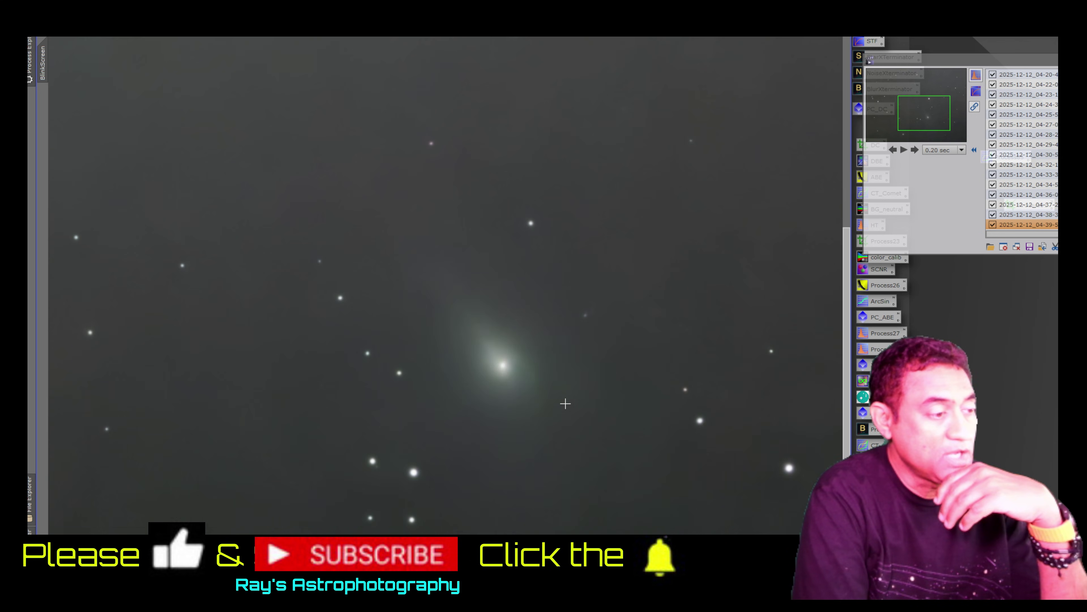
pyautogui.scroll(-1, 563, 398)
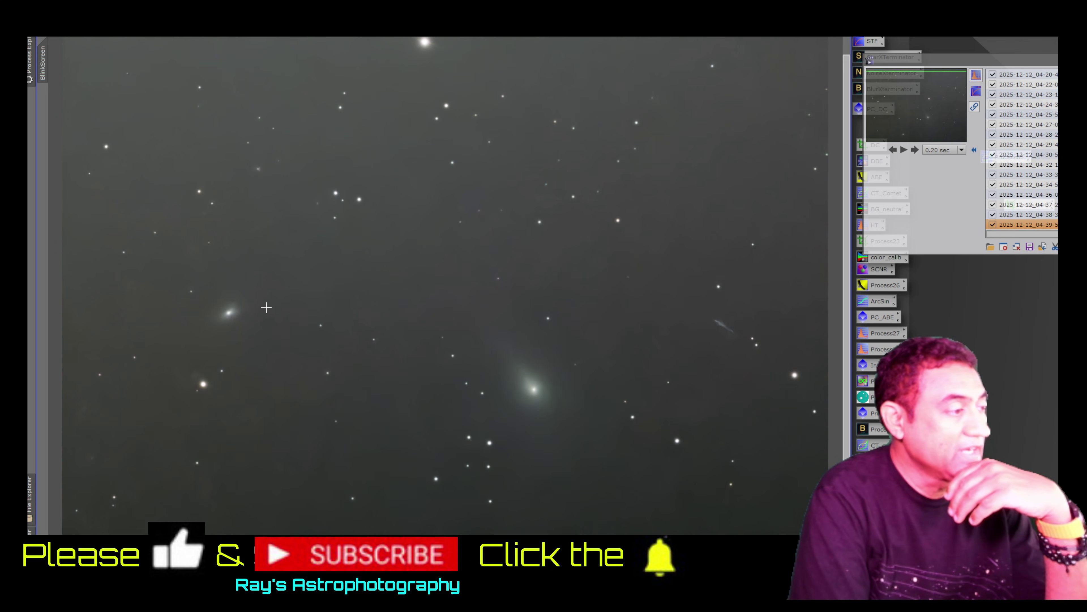
pyautogui.scroll(1, 547, 402)
pyautogui.scroll(2, 547, 401)
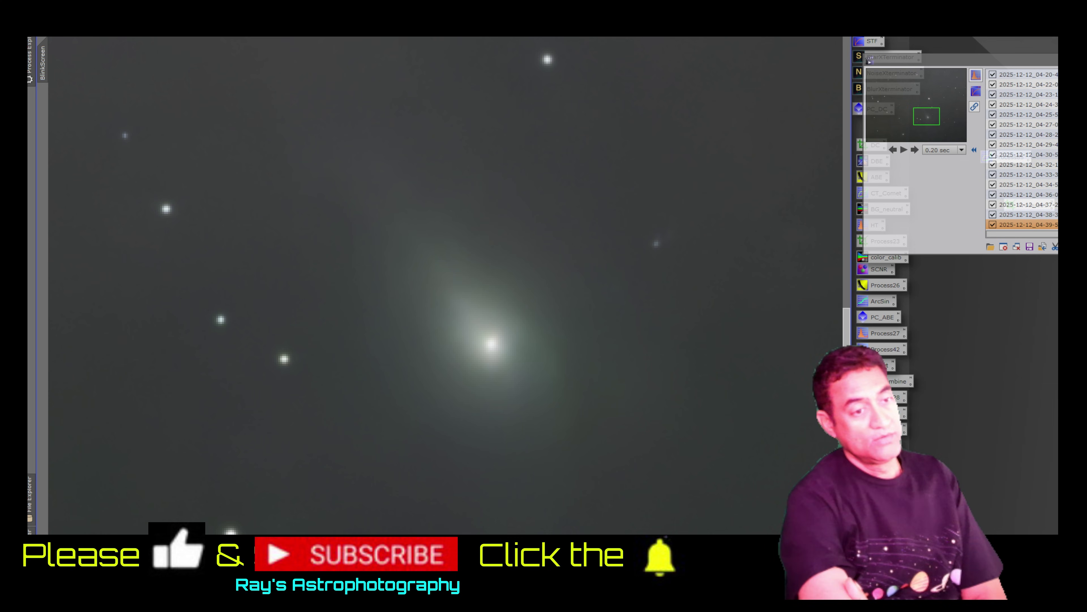
pyautogui.scroll(-1, 679, 274)
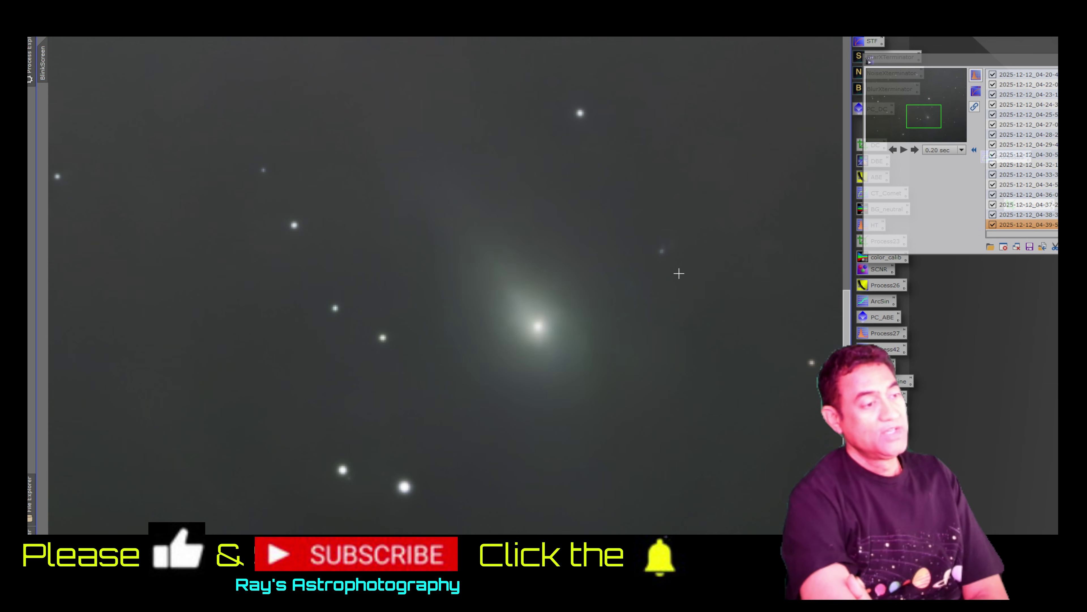
pyautogui.scroll(-2, 679, 273)
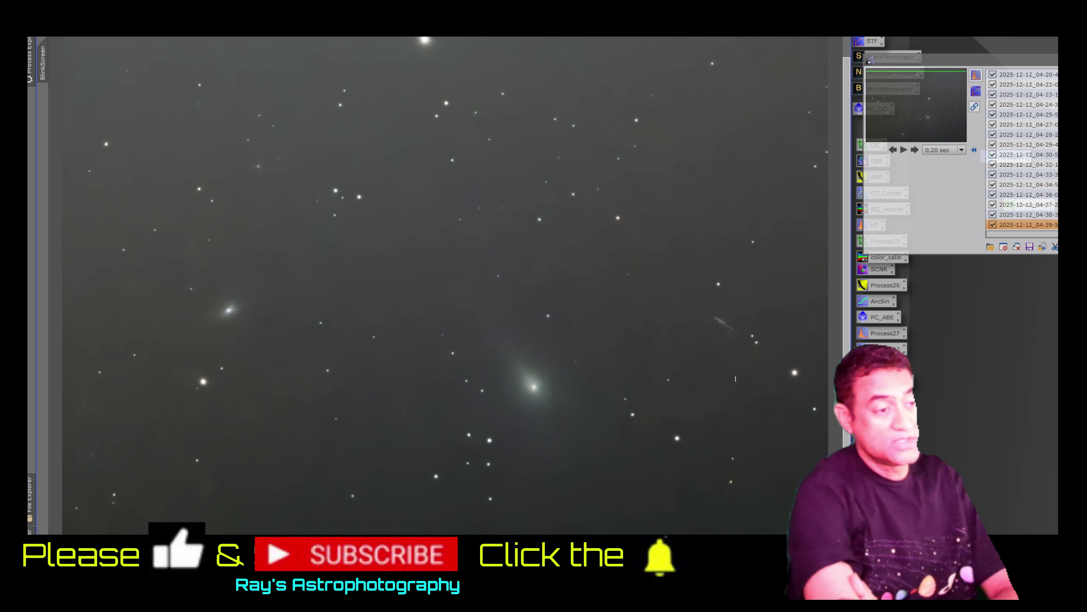
# Inspect the faint elongated object in the stopped frame and check the brightest star and the stars around it
pyautogui.scroll(2, 773, 338)
pyautogui.scroll(3, 697, 306)
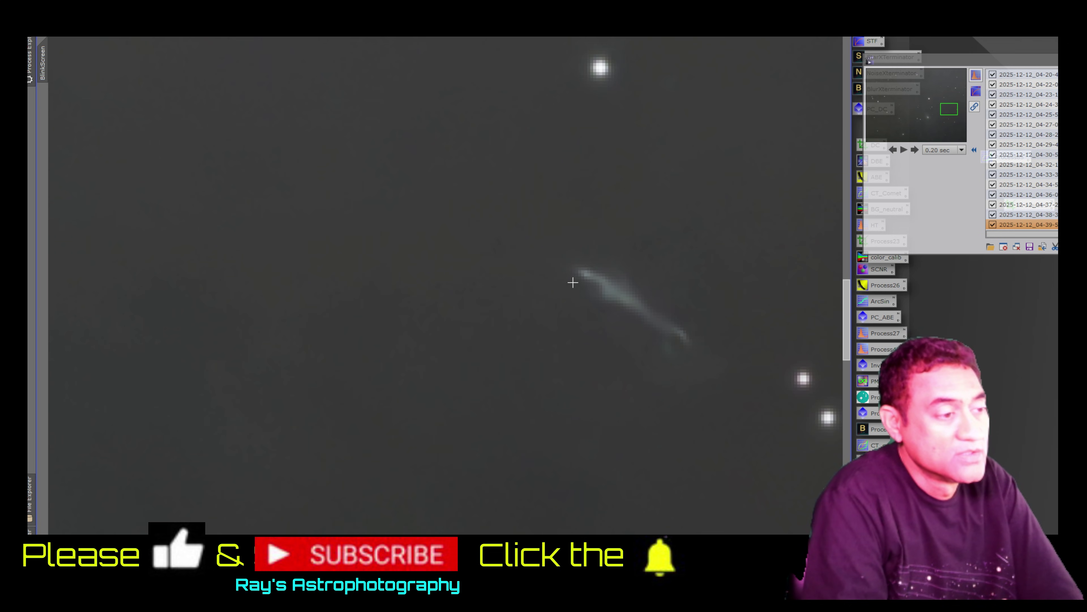
pyautogui.scroll(-3, 575, 334)
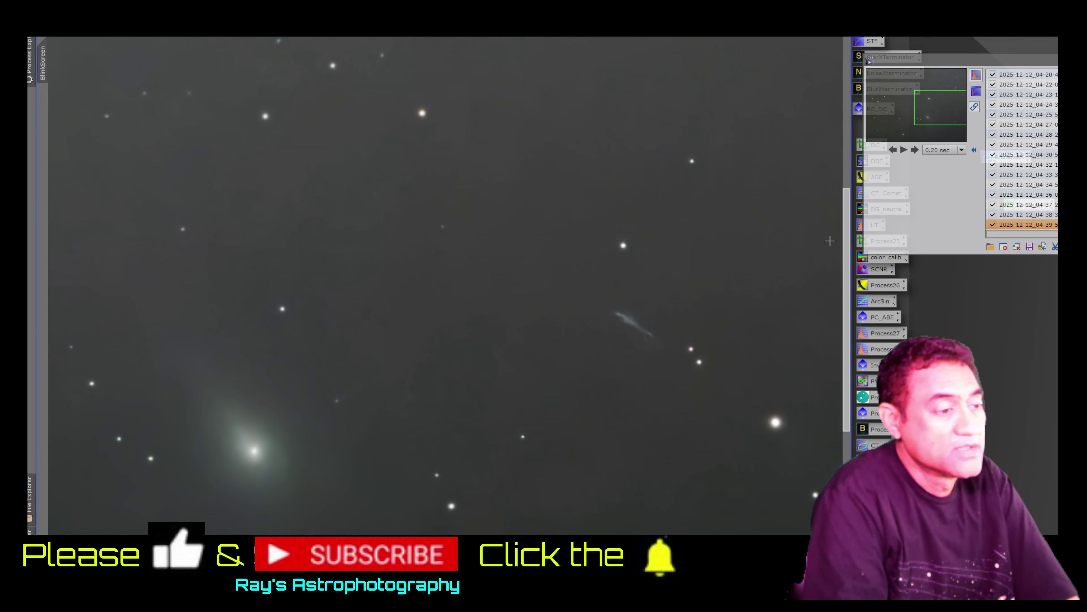
pyautogui.moveTo(847, 219); pyautogui.dragTo(835, 71)
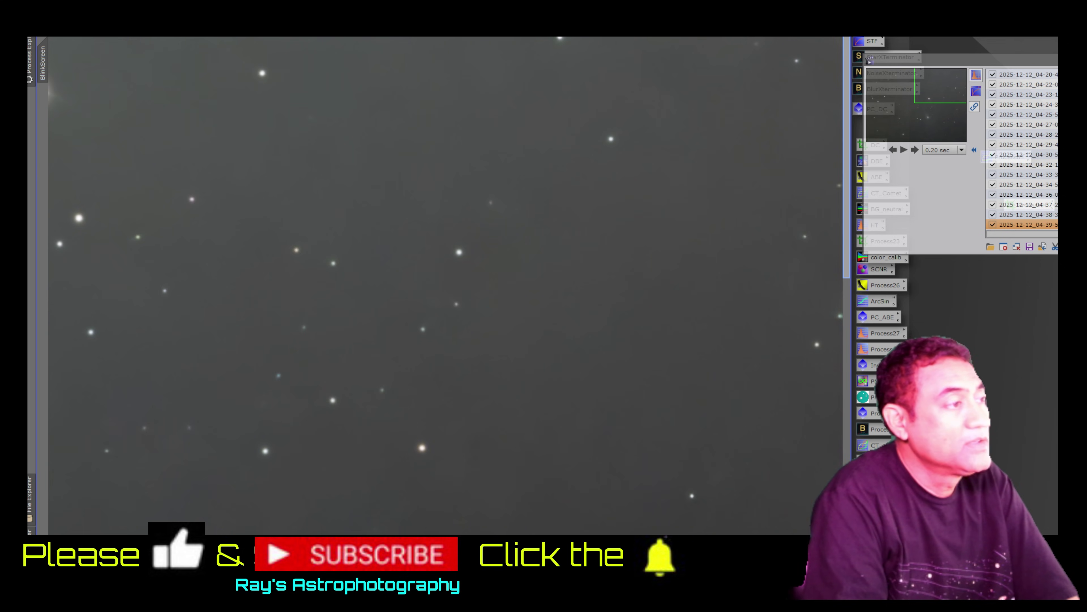
pyautogui.hscroll(-5, 428, 283)
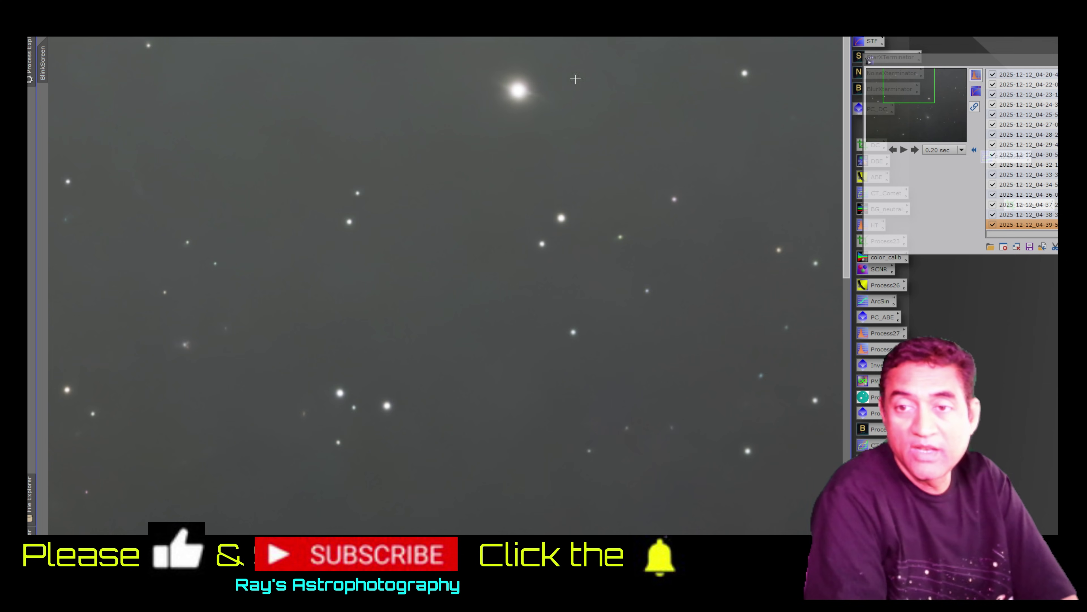
pyautogui.scroll(-3, 452, 259)
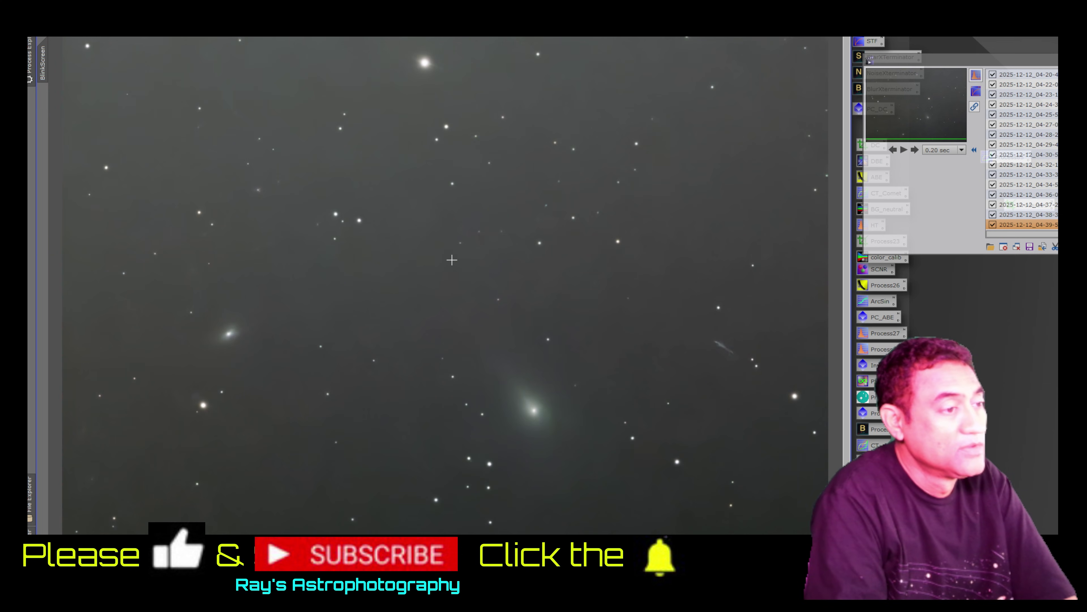
pyautogui.scroll(3, 816, 352)
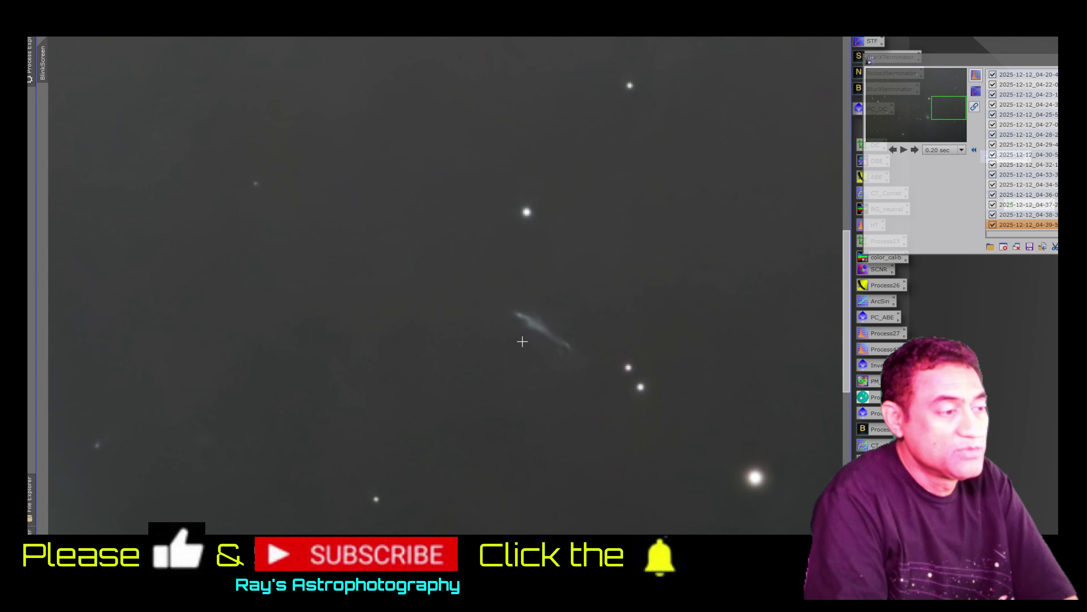
# Play the frames as an animation again and examine the faint elongated object and the comet's core against the star field
pyautogui.click(904, 149)
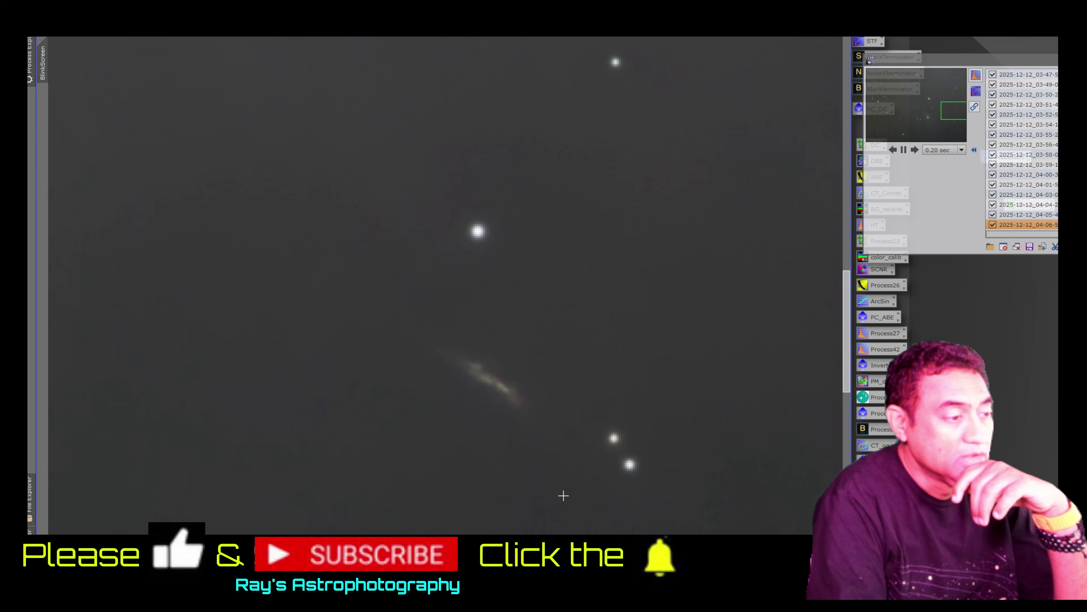
pyautogui.scroll(-1, 564, 495)
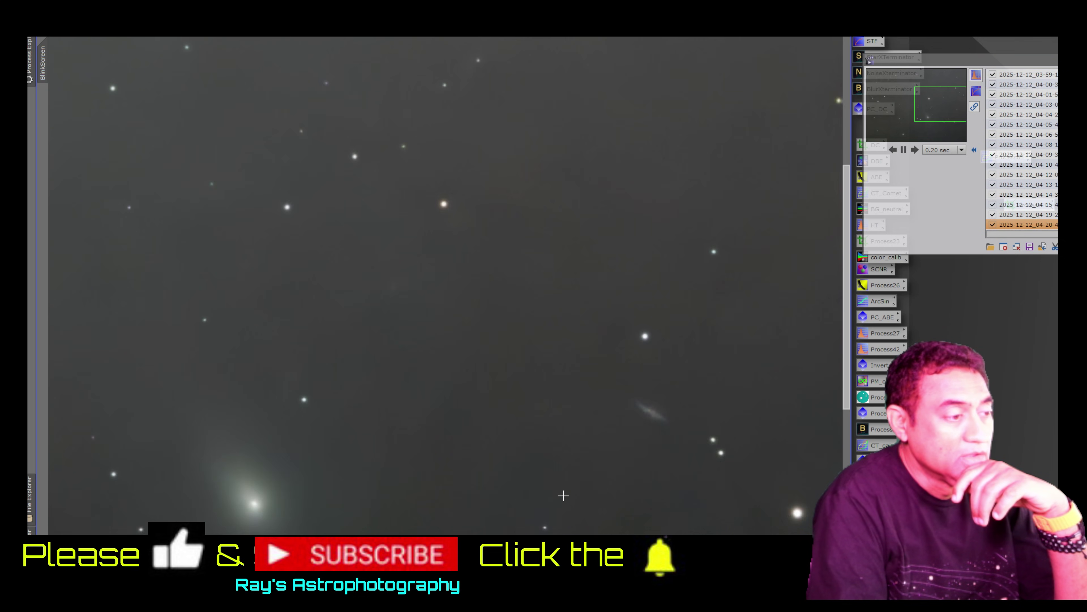
pyautogui.scroll(-1, 564, 496)
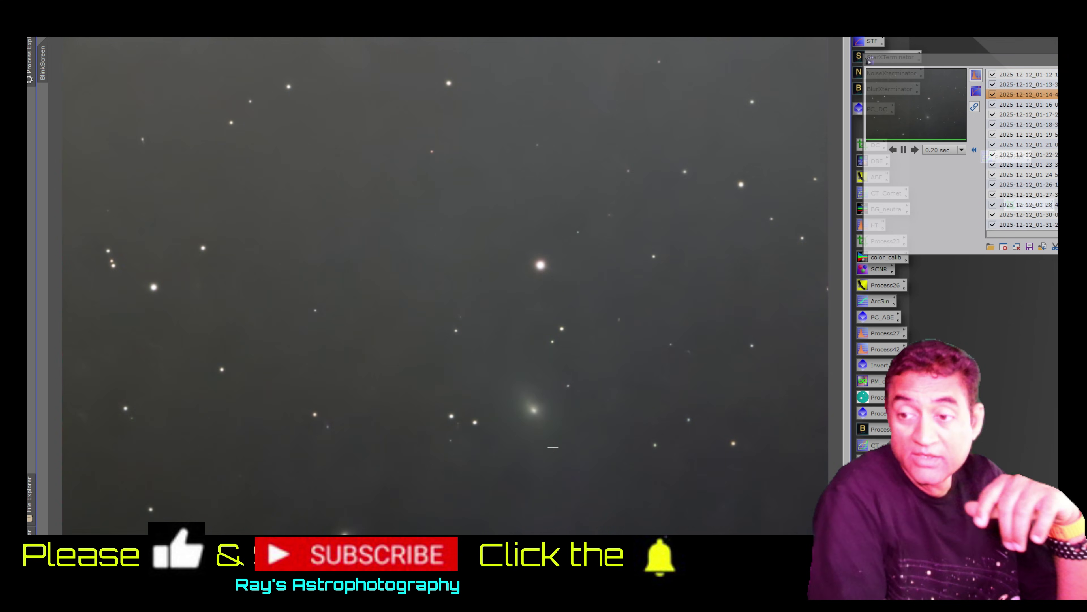
pyautogui.scroll(2, 734, 371)
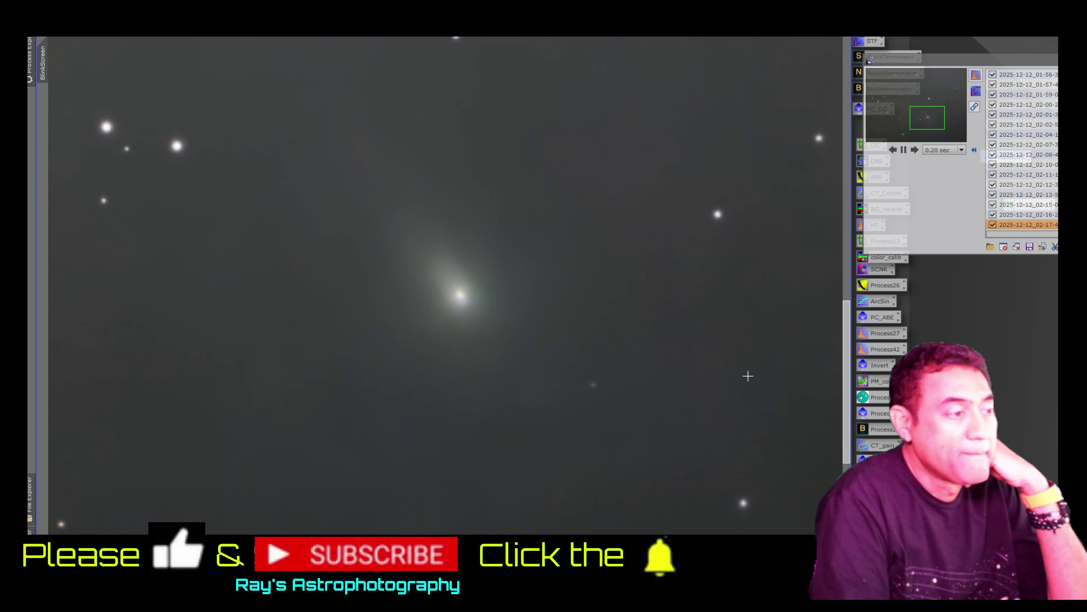
pyautogui.scroll(1, 504, 350)
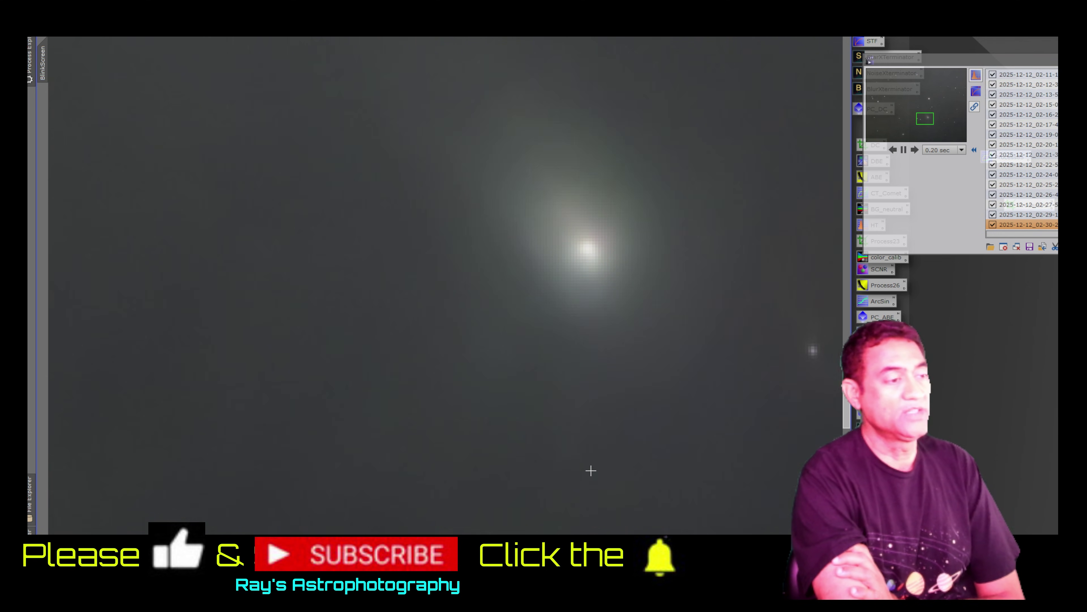
pyautogui.scroll(-3, 635, 411)
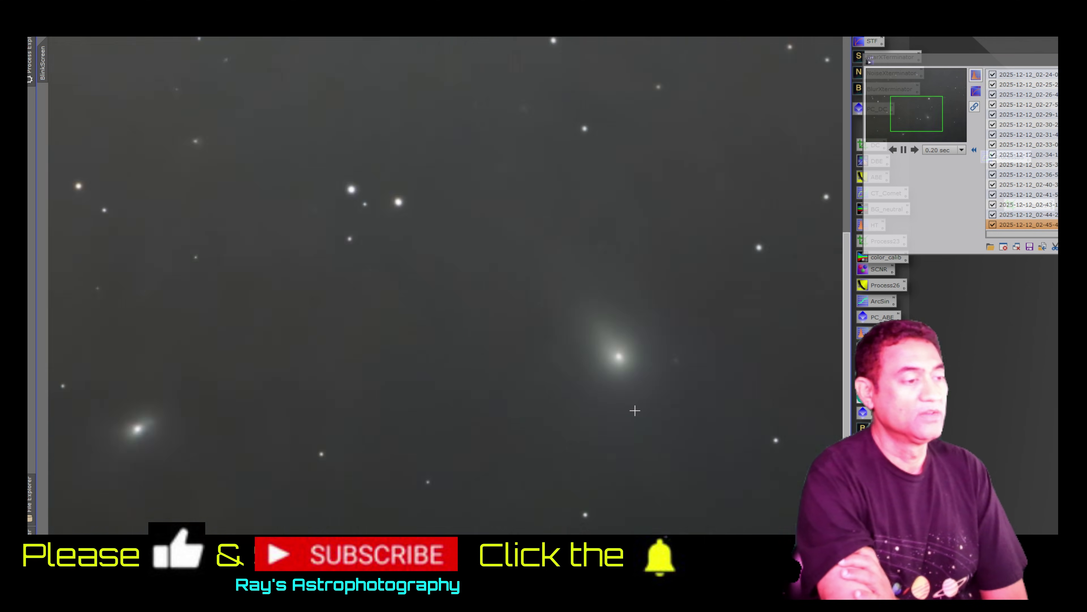